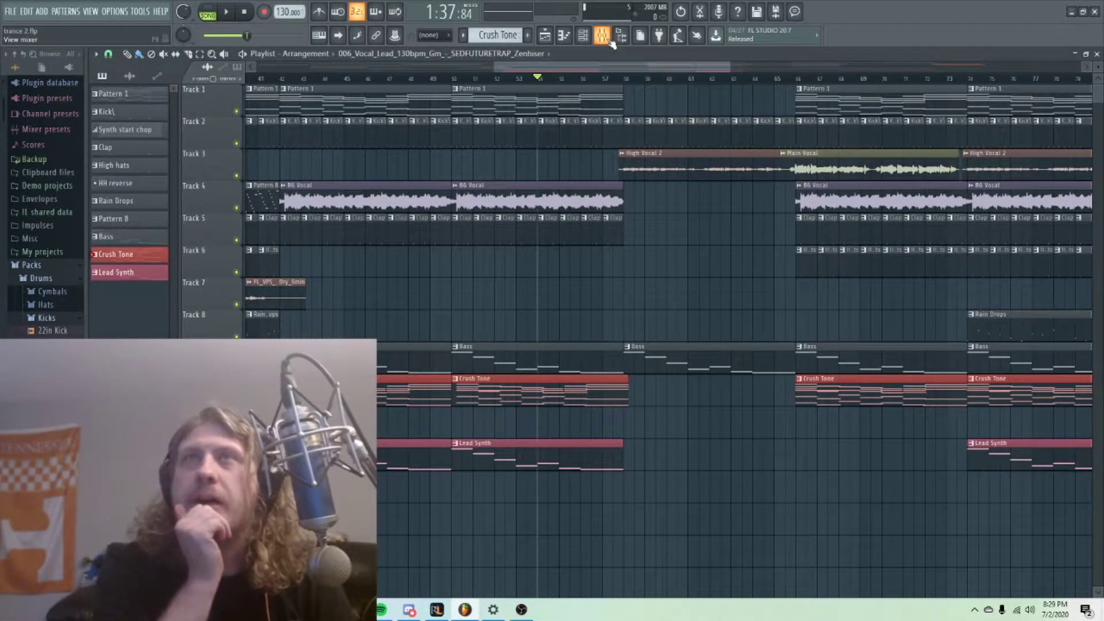
# Play the arrangement and move the song position to just before the first High Vocal 2 clip, near bar 57.
pyautogui.press('space')
pyautogui.press('space')
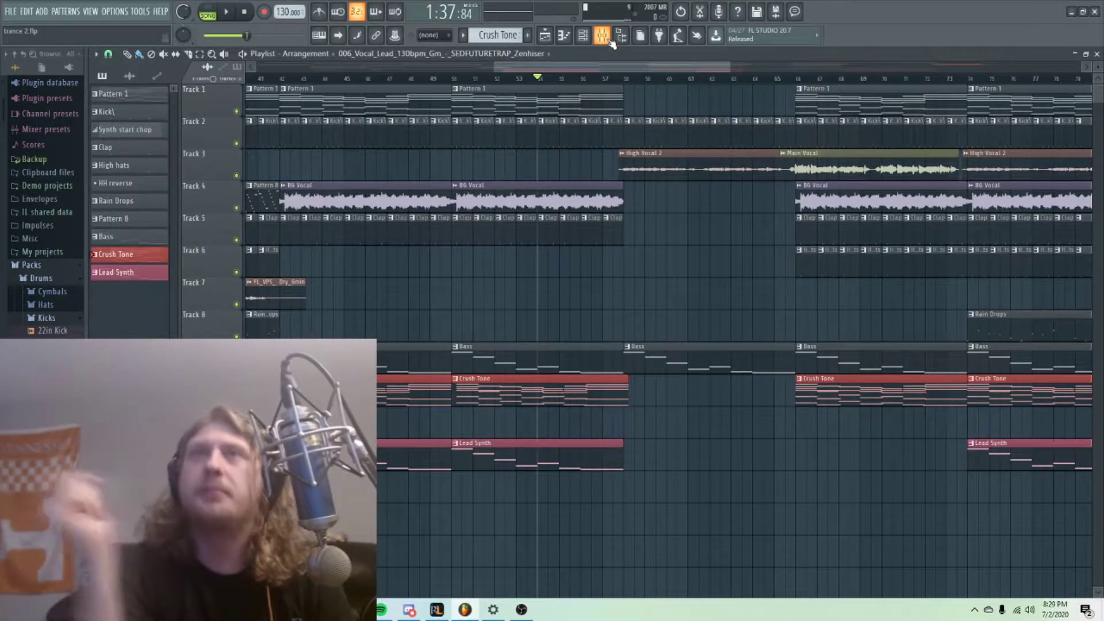
pyautogui.press('space')
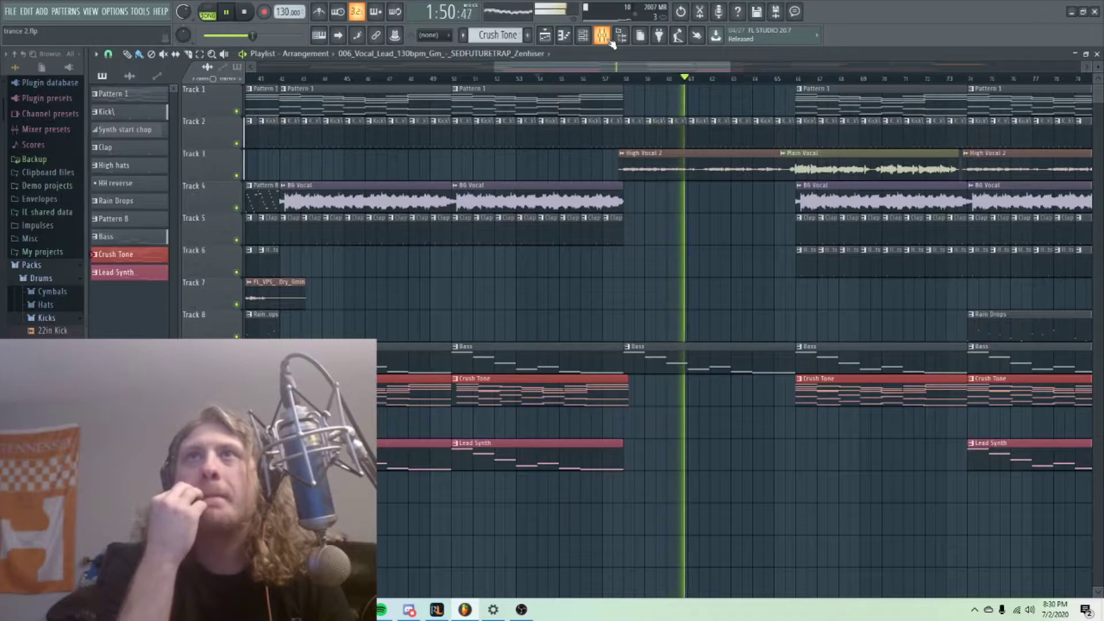
pyautogui.press('space')
pyautogui.click(613, 77)
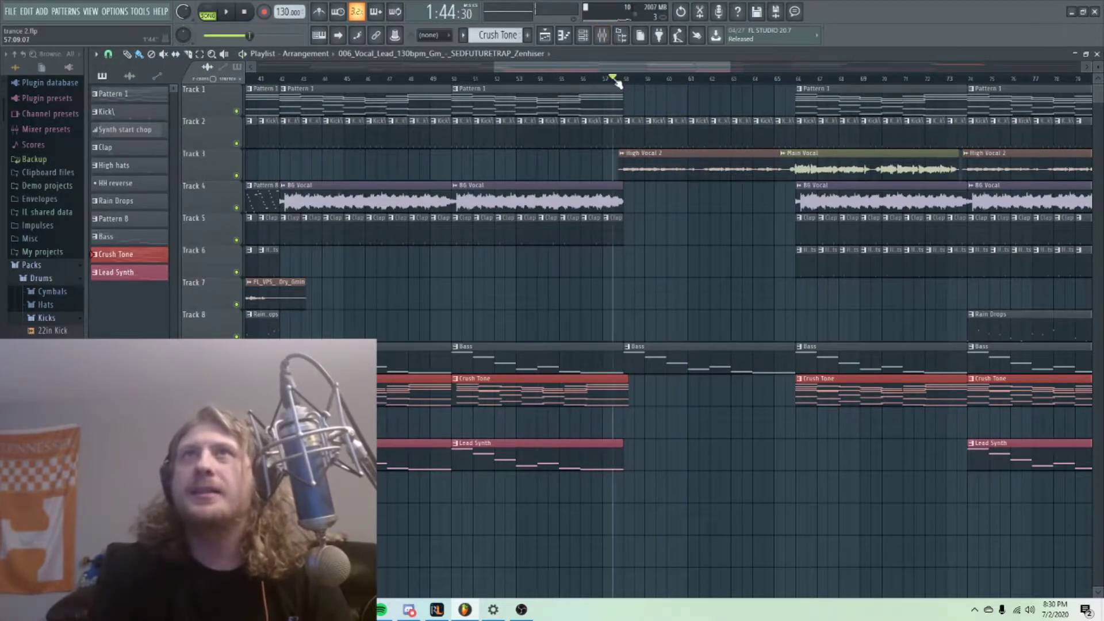
# Show the mixer and audition the vocal section with the effects on Insert 17 bypassed.
pyautogui.click(601, 36)
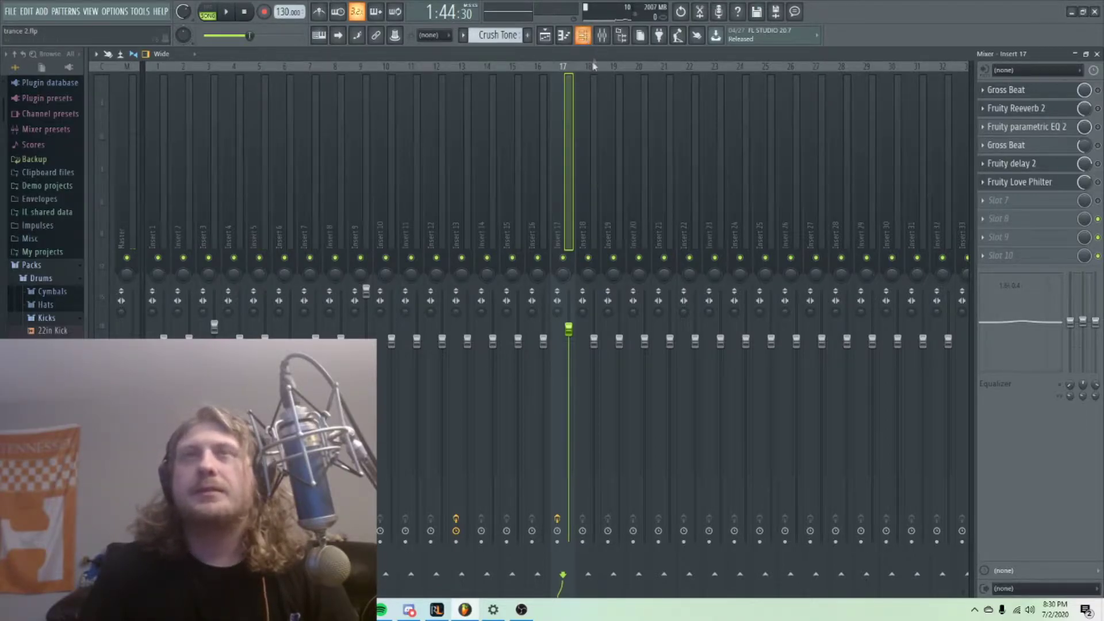
pyautogui.press('space')
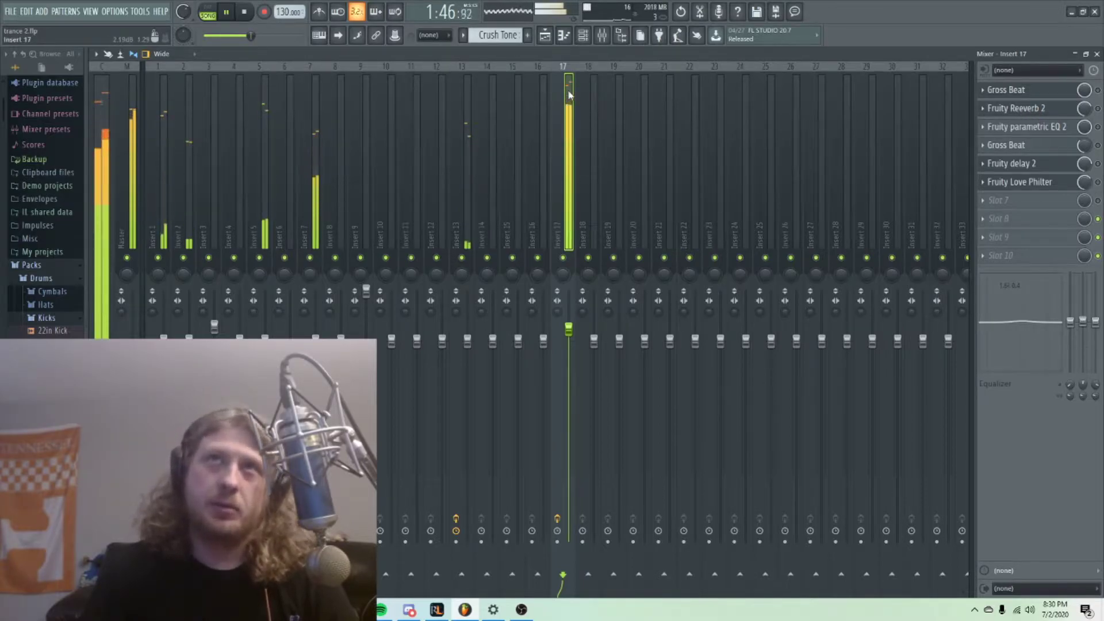
pyautogui.press('space')
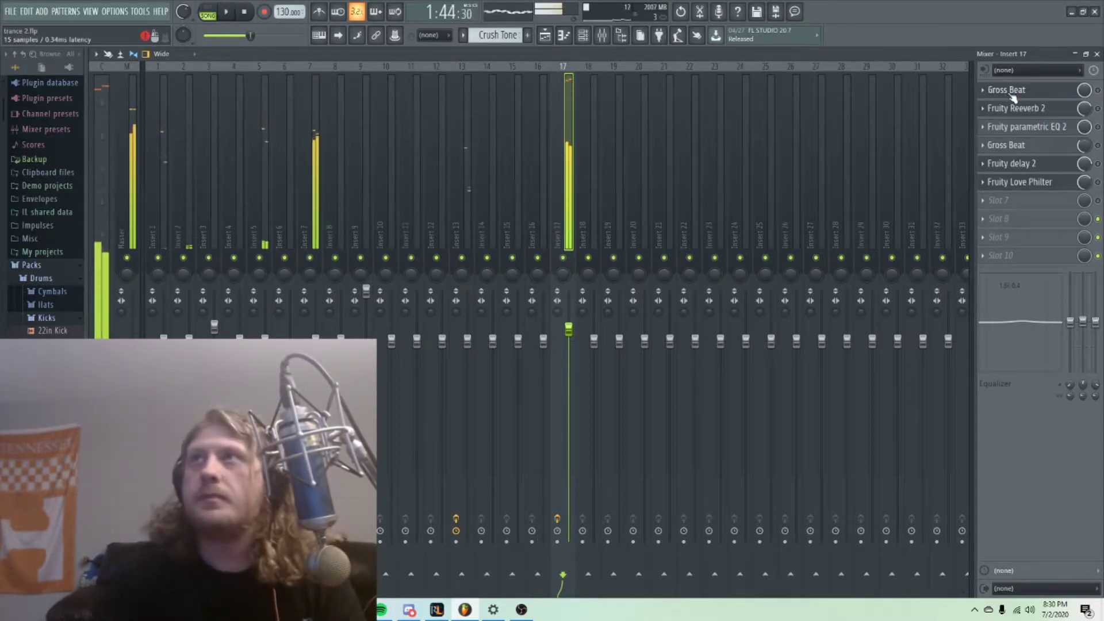
# Audition the section with the first Gross Beat on Insert 17 switched on and bring up its sidechain volume envelope.
pyautogui.click(1007, 91)
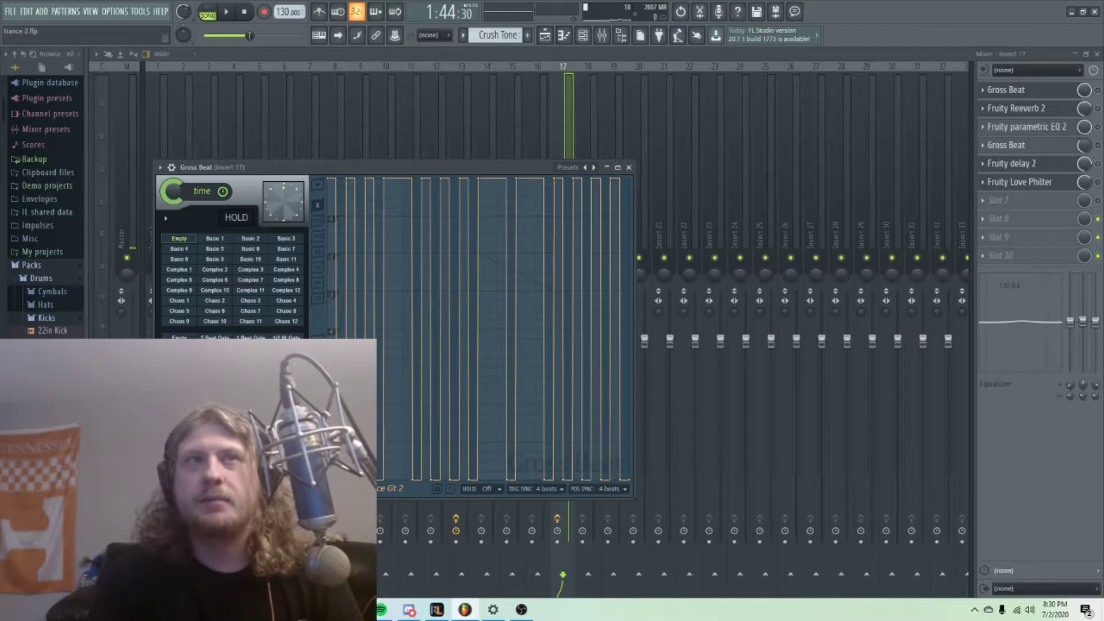
pyautogui.press('space')
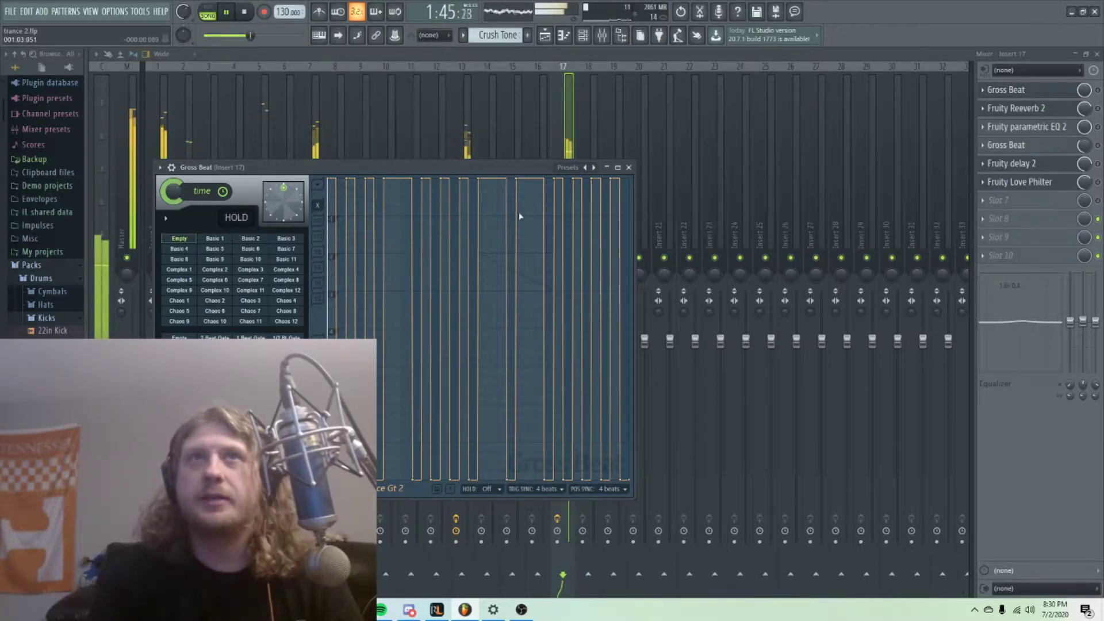
pyautogui.click(1097, 89)
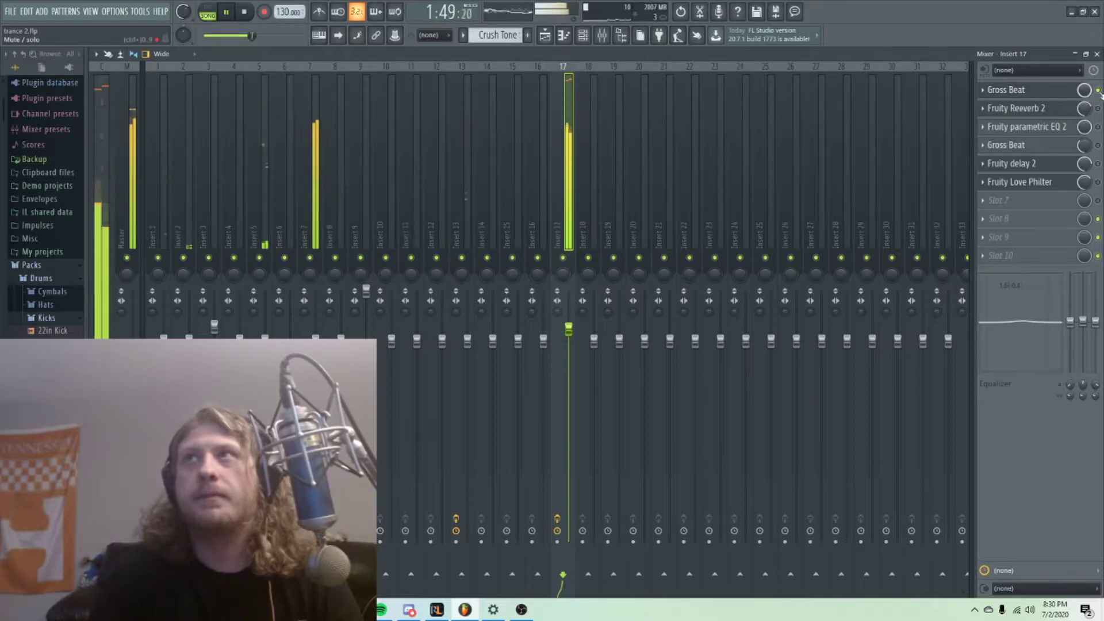
pyautogui.click(1045, 92)
pyautogui.press('space')
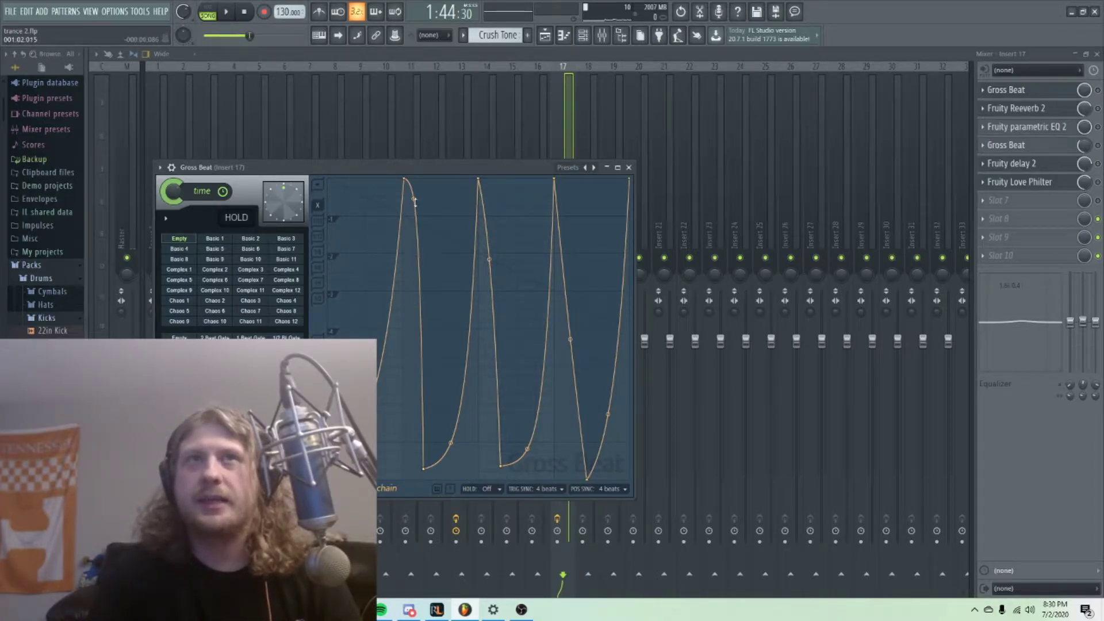
# Adjust the Gross Beat sidechain envelope: set the point 2 to 3 tension to about 33.5% and nudge point 2 in time.
pyautogui.moveTo(413, 205)
pyautogui.mouseDown()
pyautogui.moveTo(413, 437)
pyautogui.moveTo(413, 216)
pyautogui.mouseUp()
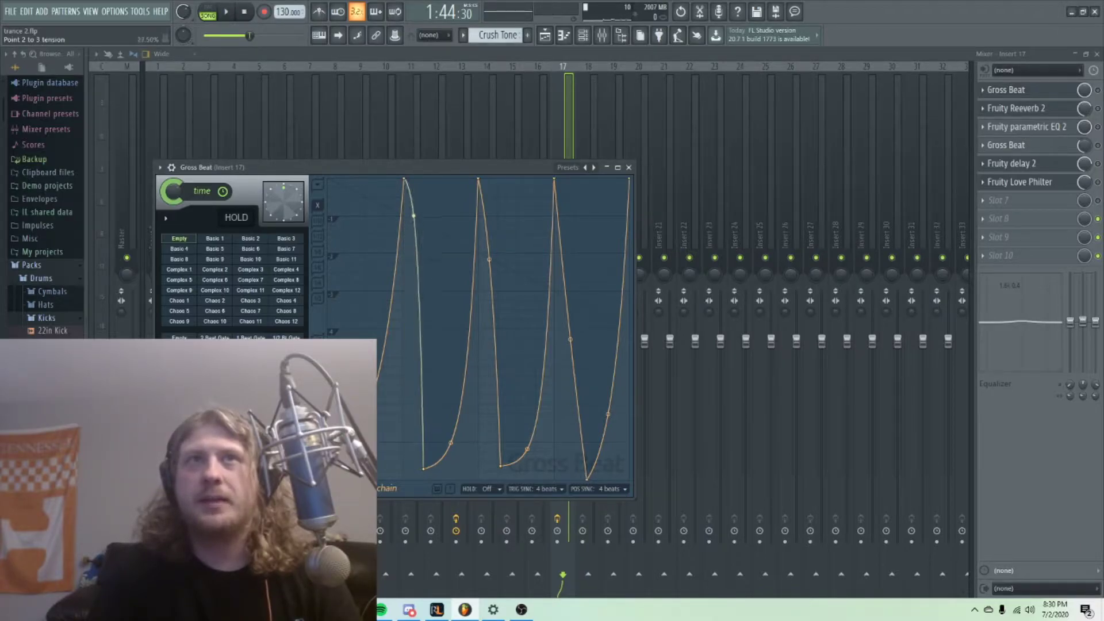
pyautogui.moveTo(406, 181); pyautogui.dragTo(409, 179)
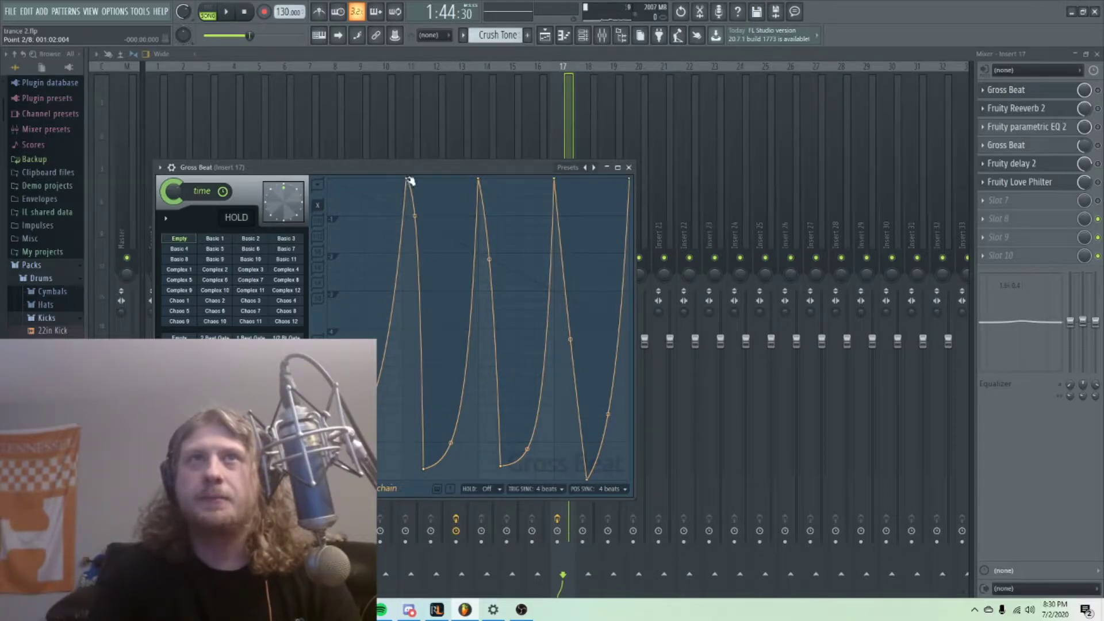
pyautogui.moveTo(407, 180); pyautogui.dragTo(406, 180)
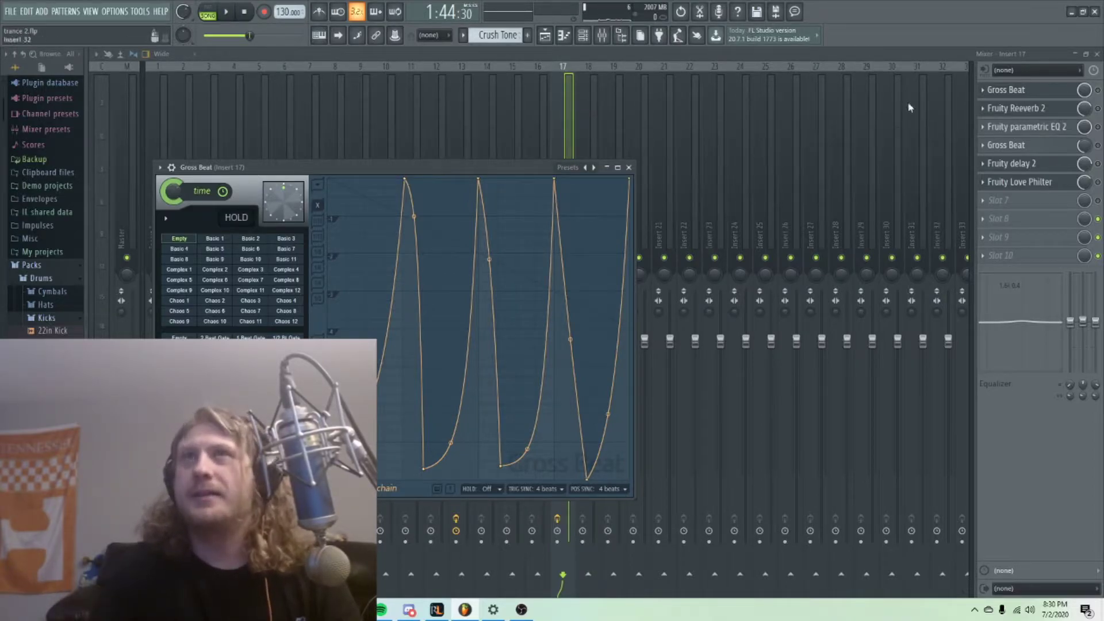
# Close the Gross Beat editor and play the section to compare Insert 17 with and without the first Gross Beat.
pyautogui.click(783, 57)
pyautogui.press('space')
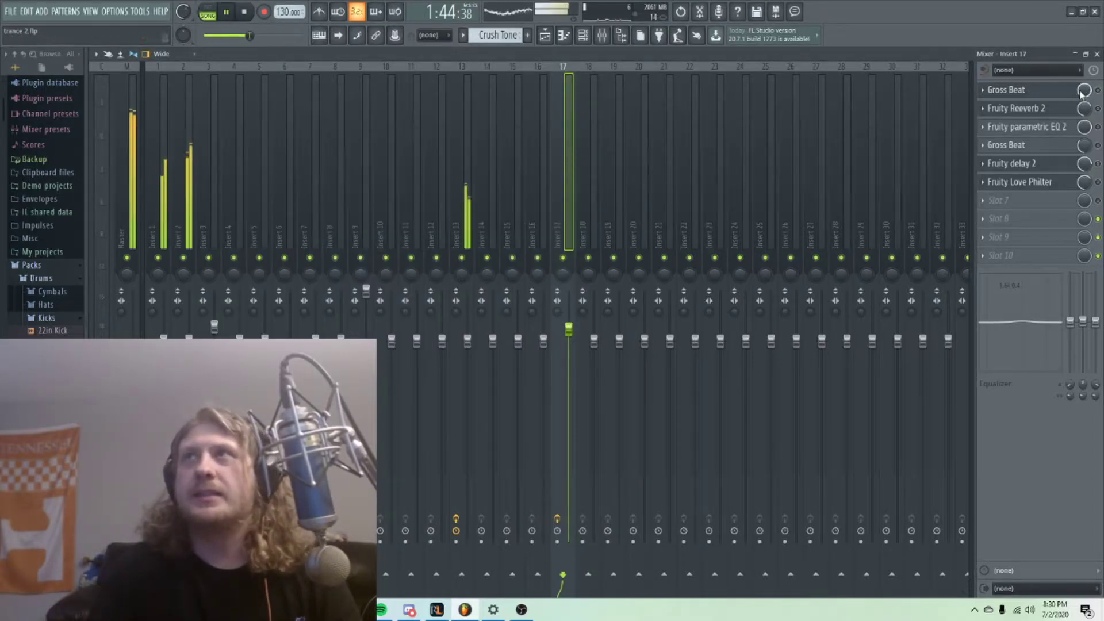
pyautogui.click(1097, 90)
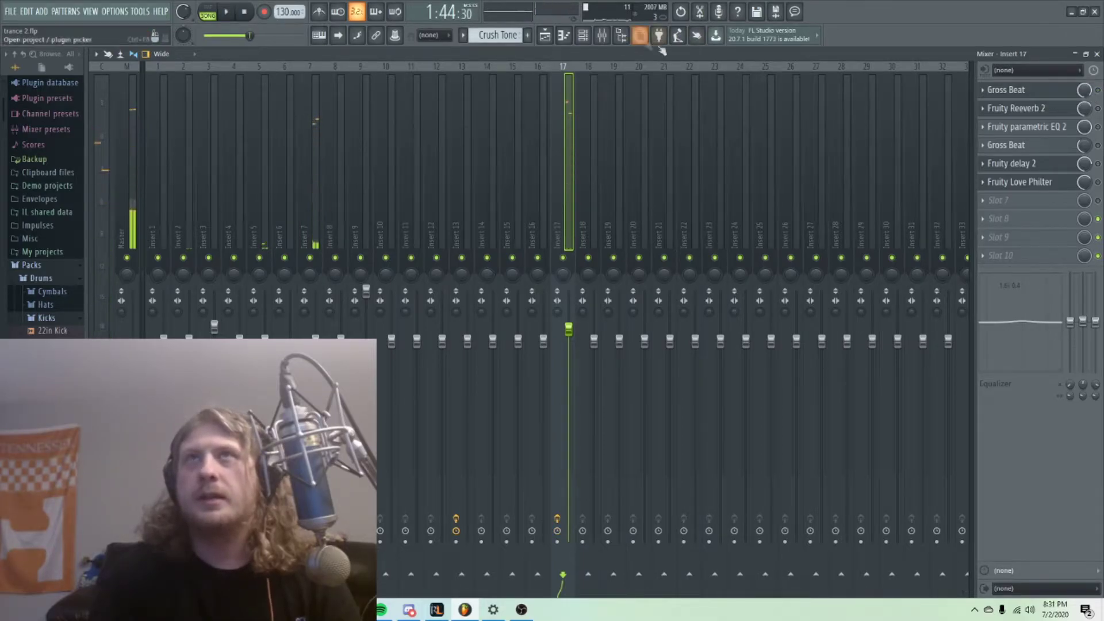
# Review the Fruity Reeverb 2 settings on Insert 17 and audition the section with Gross Beat and the reverb enabled.
pyautogui.click(1052, 108)
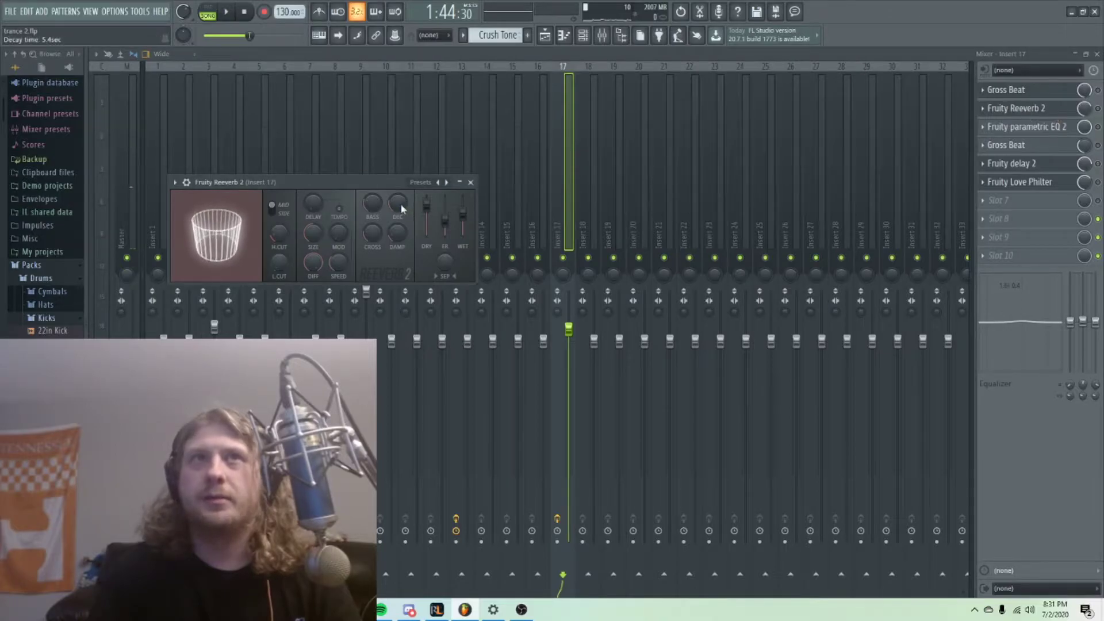
pyautogui.click(470, 182)
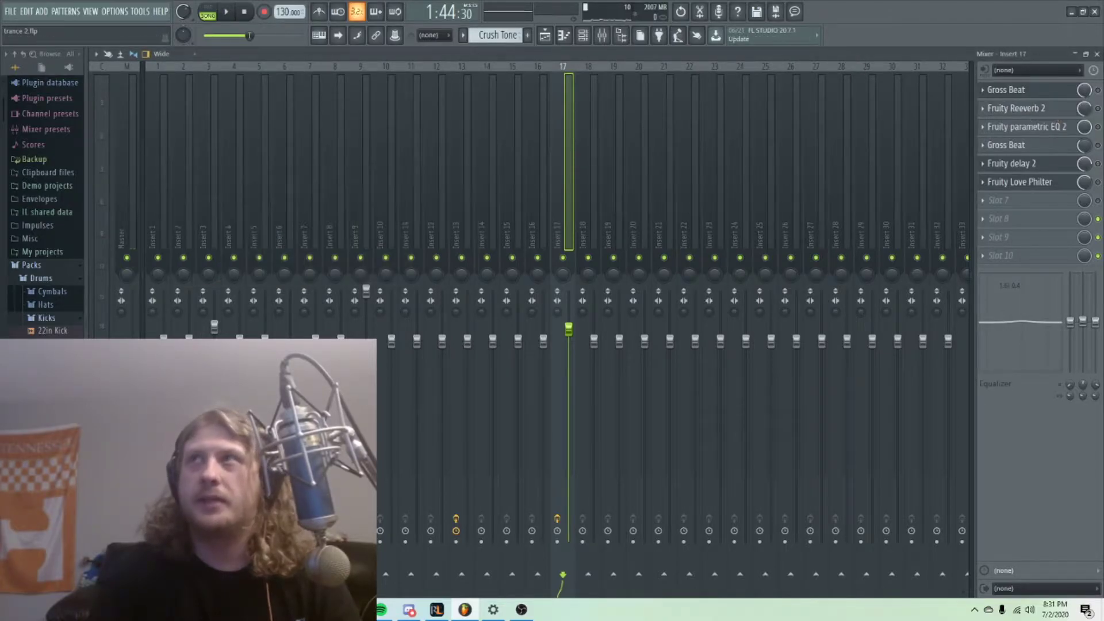
pyautogui.press('space')
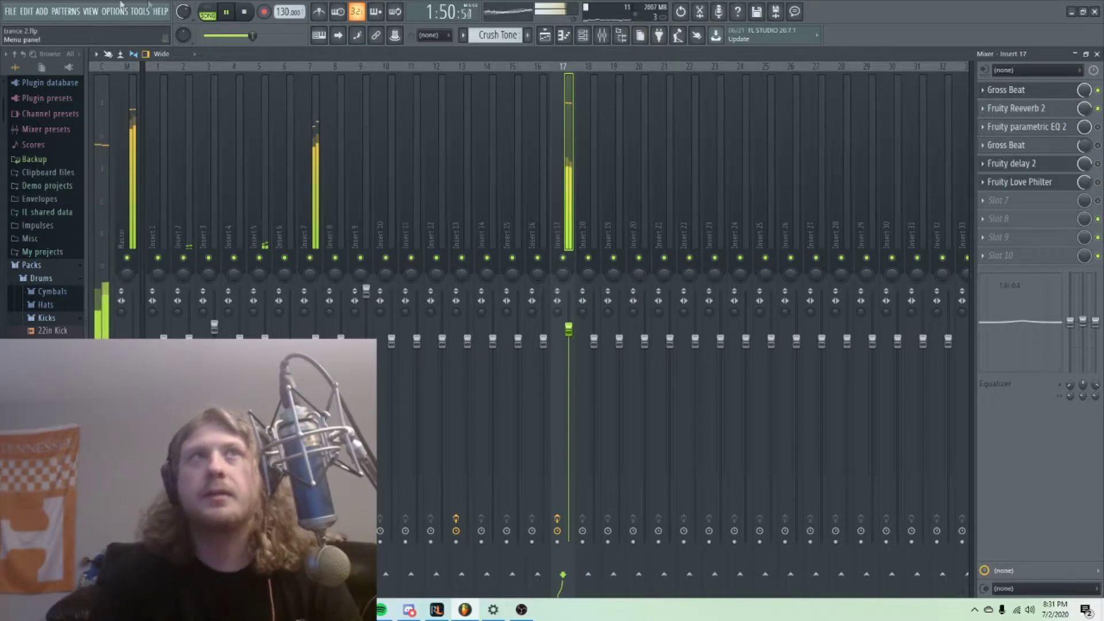
pyautogui.click(182, 13)
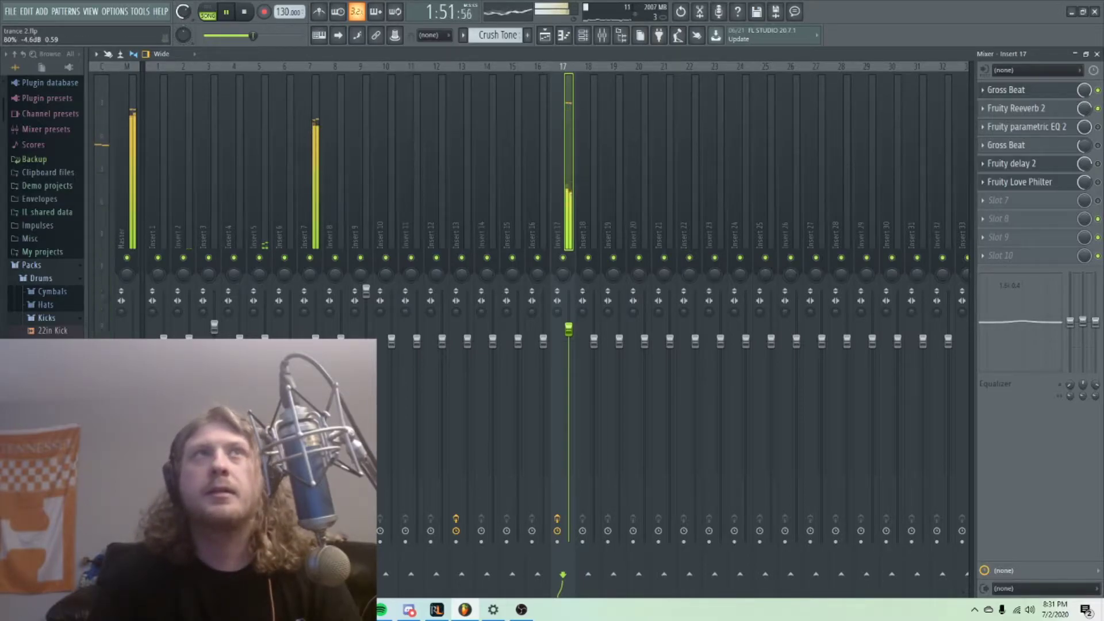
pyautogui.press('space')
# Enable Fruity parametric EQ 2 on Insert 17 and shift its notch band slightly higher in frequency during playback.
pyautogui.click(1065, 131)
pyautogui.press('space')
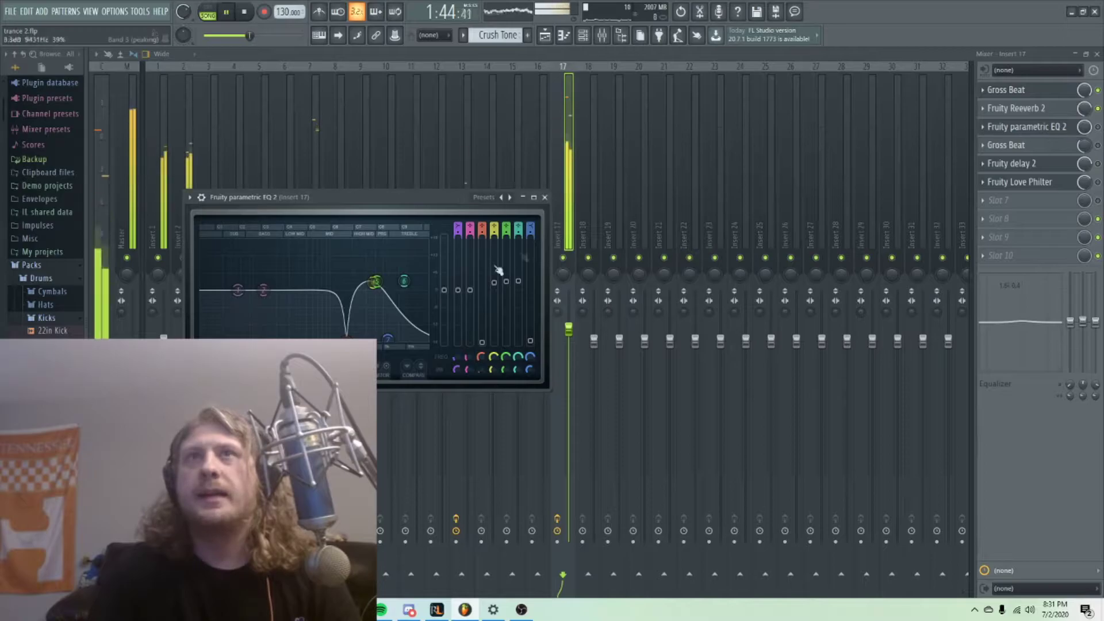
pyautogui.moveTo(346, 338); pyautogui.dragTo(348, 311)
pyautogui.click(1096, 127)
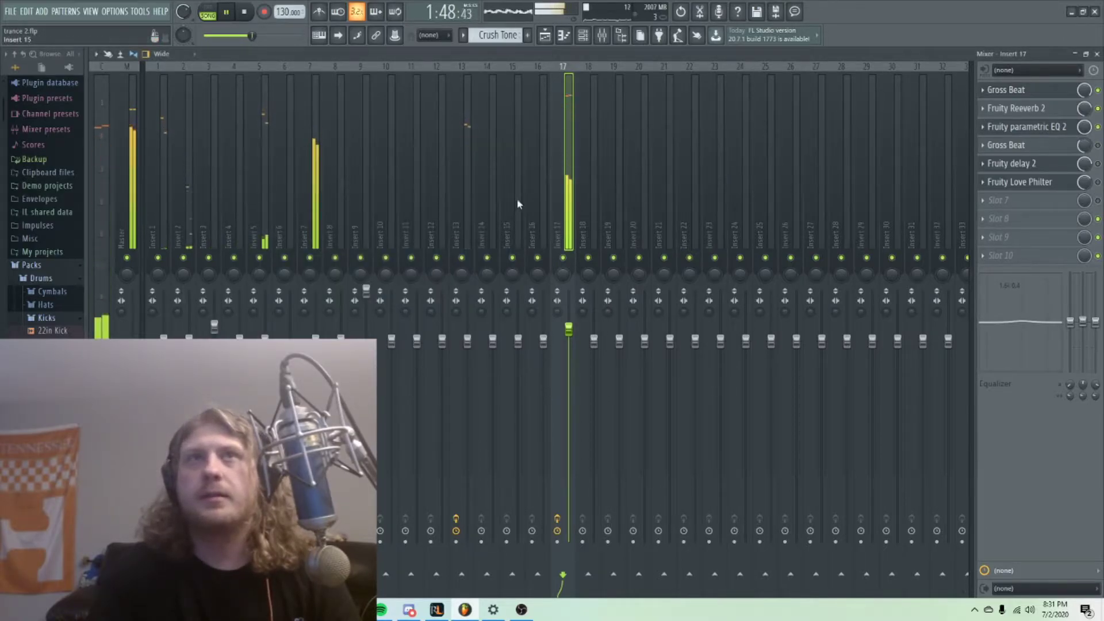
pyautogui.click(1035, 129)
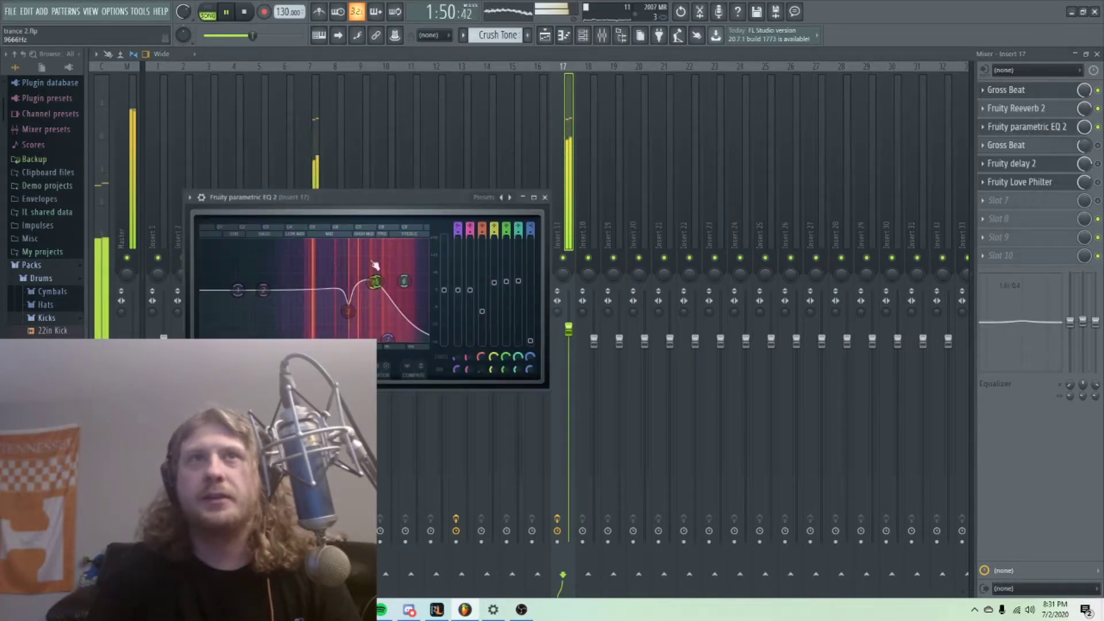
pyautogui.moveTo(347, 312)
pyautogui.mouseDown()
pyautogui.moveTo(371, 288)
pyautogui.moveTo(349, 247)
pyautogui.moveTo(356, 329)
pyautogui.mouseUp()
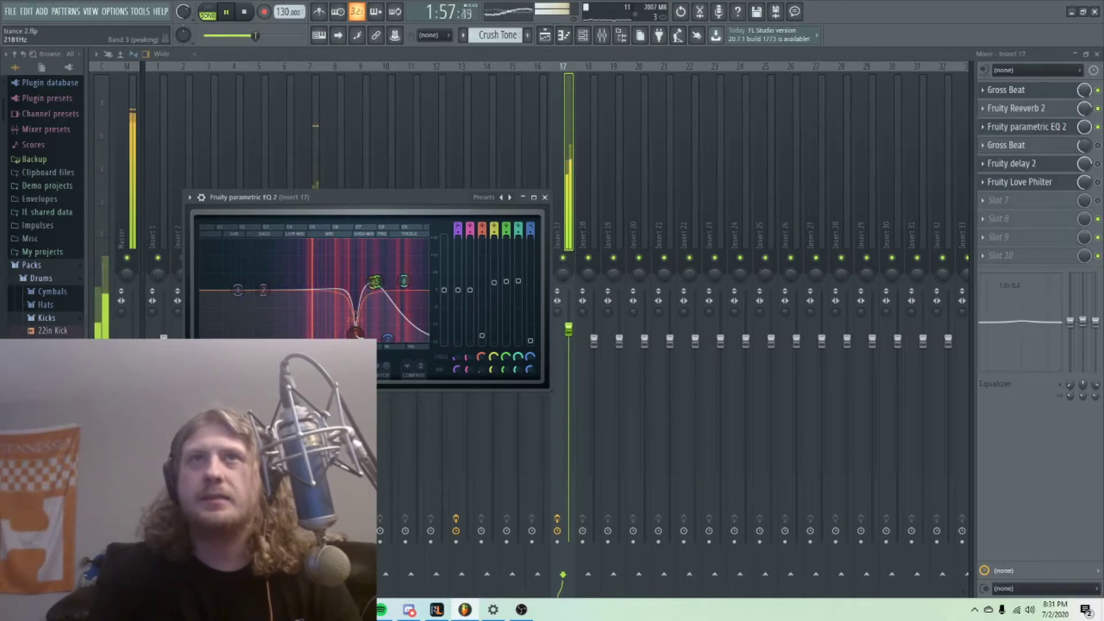
pyautogui.click(876, 58)
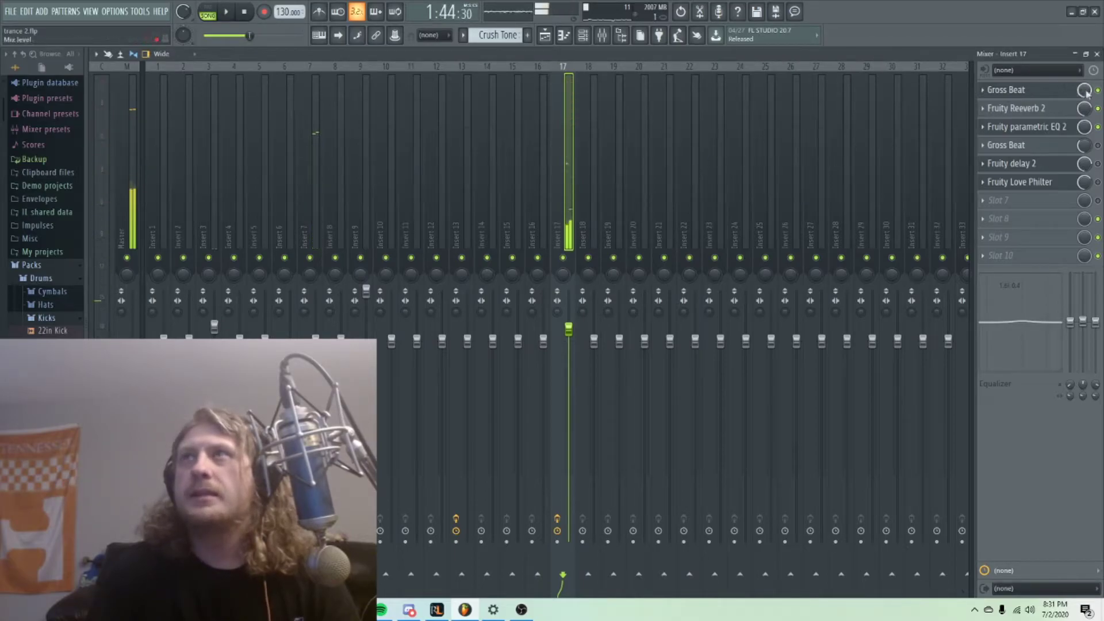
# Play Insert 17 without effects, then re-enable the parametric EQ, reverb and first Gross Beat to compare the sound.
pyautogui.press('space')
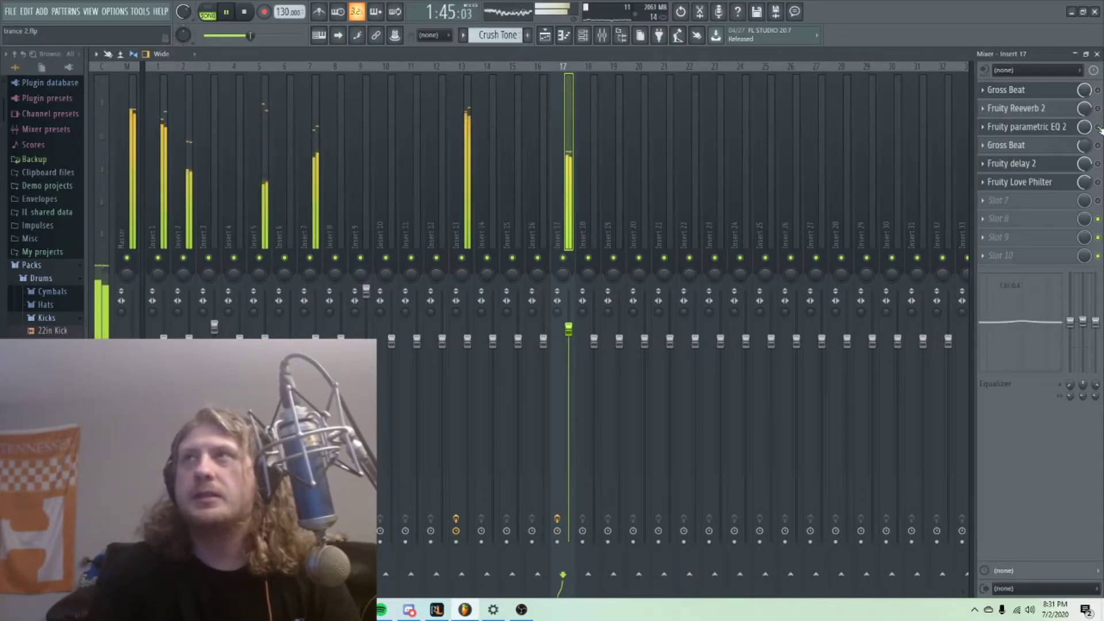
pyautogui.click(1097, 108)
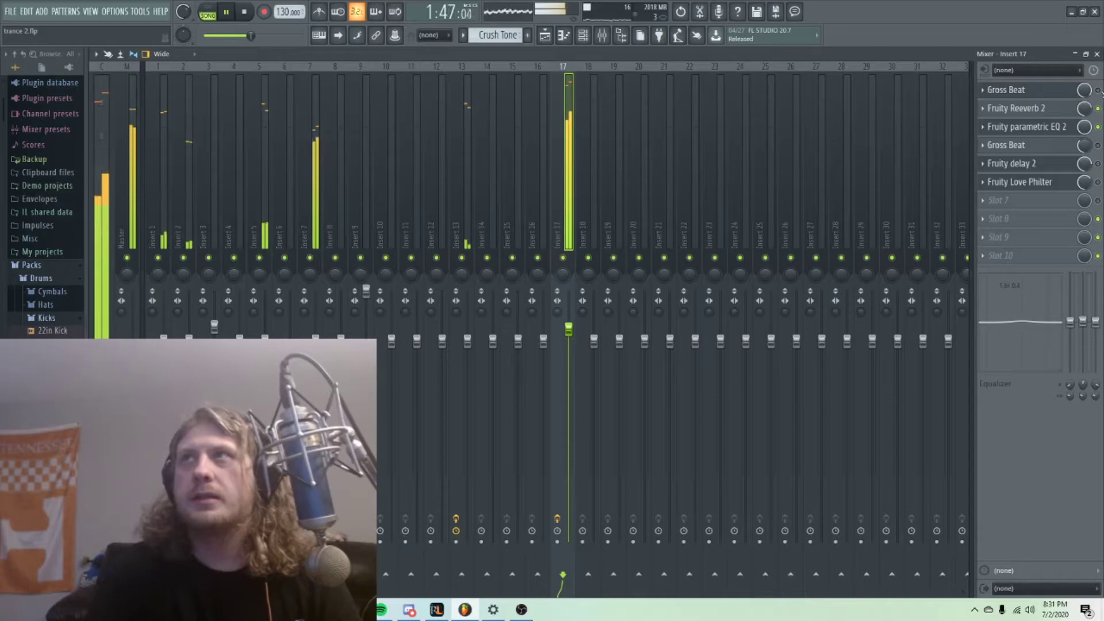
pyautogui.click(1096, 90)
pyautogui.press('space')
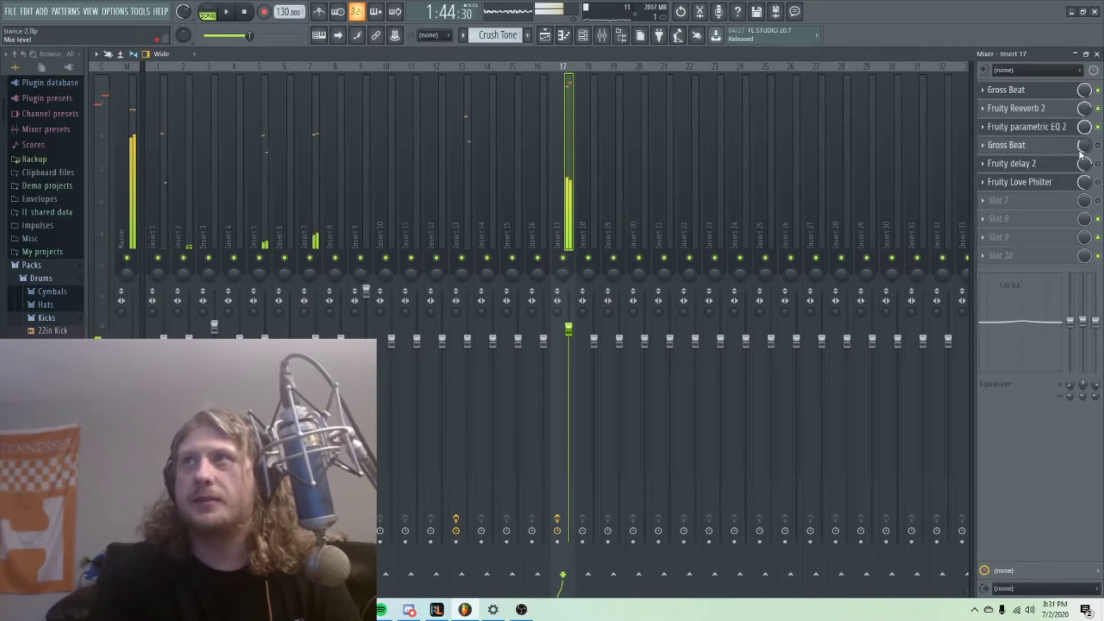
# Enable Fruity delay 2 and Fruity Love Philter on Insert 17, reviewing both plugins' settings and auditioning the result.
pyautogui.click(1064, 168)
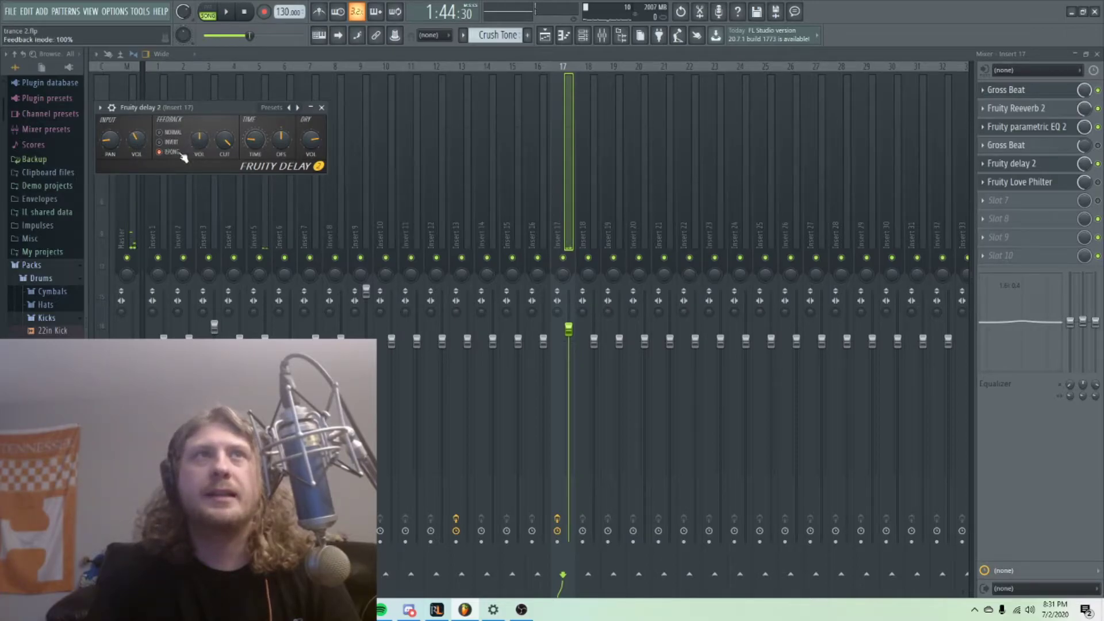
pyautogui.click(672, 60)
pyautogui.press('space')
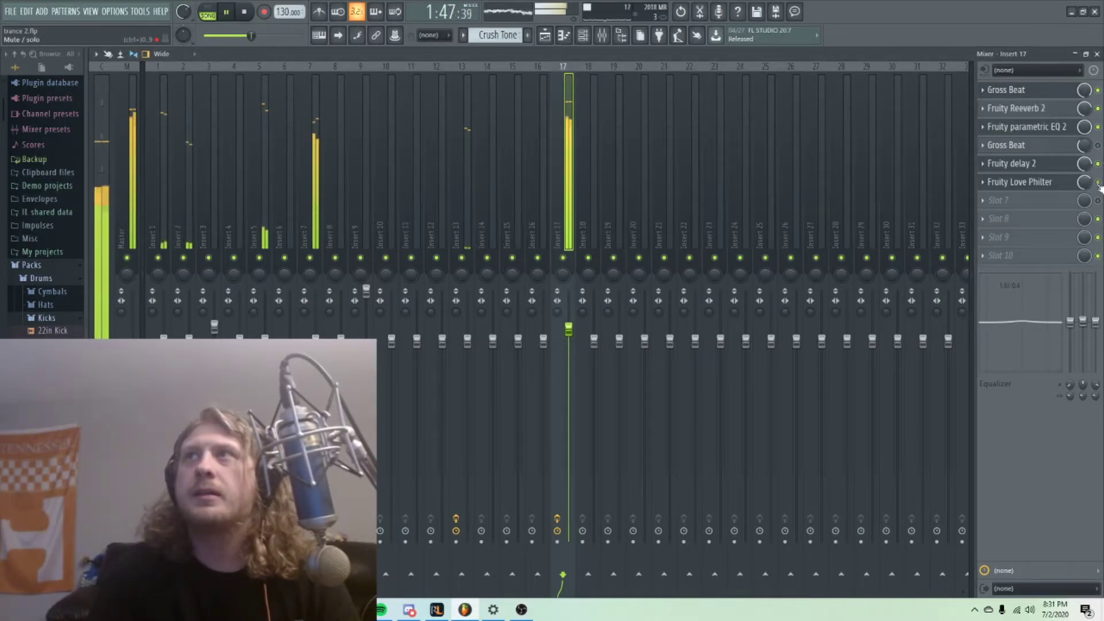
pyautogui.click(1022, 181)
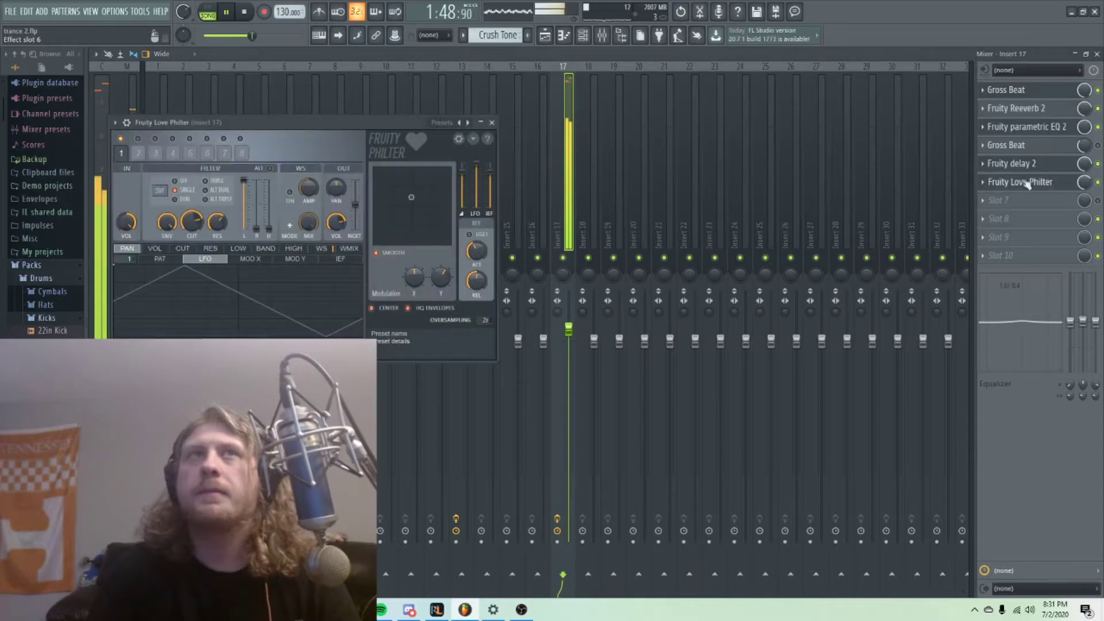
pyautogui.click(491, 122)
pyautogui.press('space')
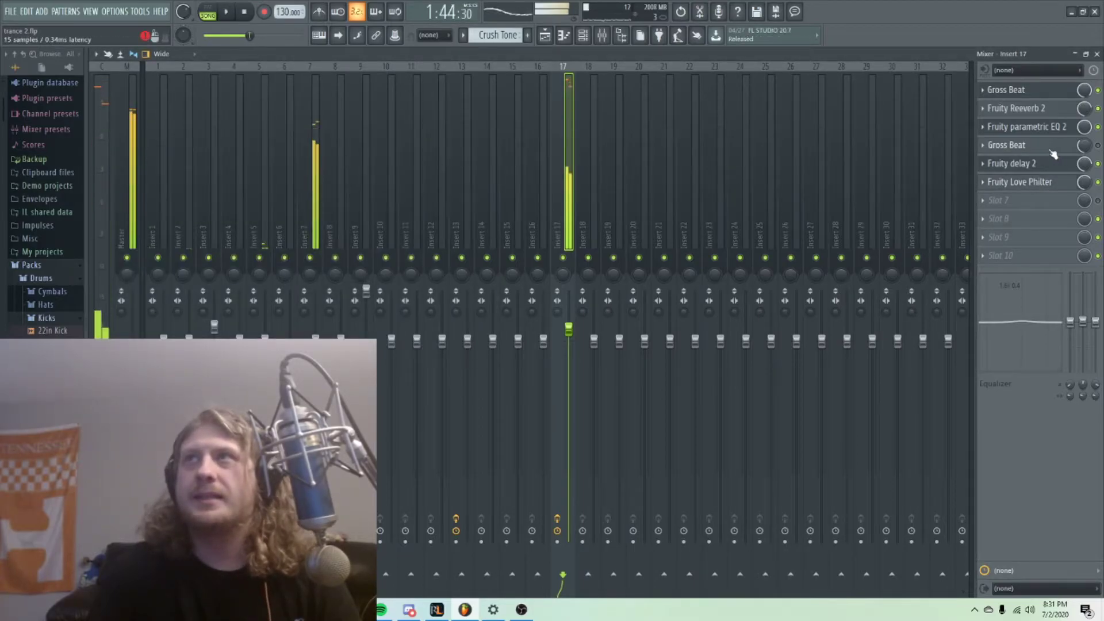
# Enable the second Gross Beat with the 1/4 Dynamic volume envelope on Insert 17 and adjust its mix level while auditioning it.
pyautogui.click(1029, 147)
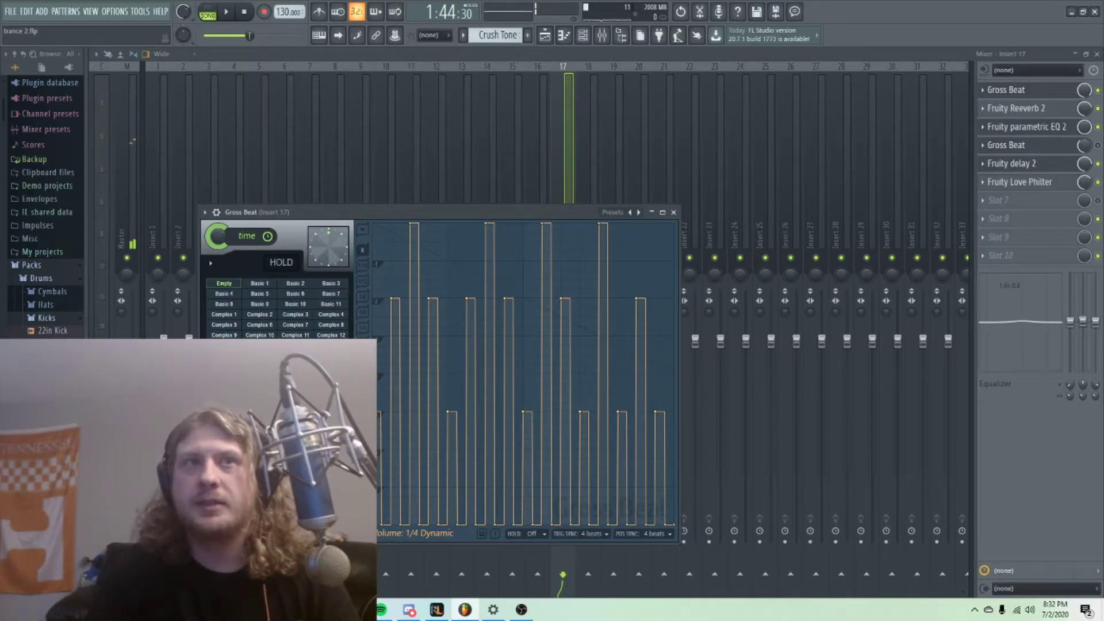
pyautogui.click(1097, 146)
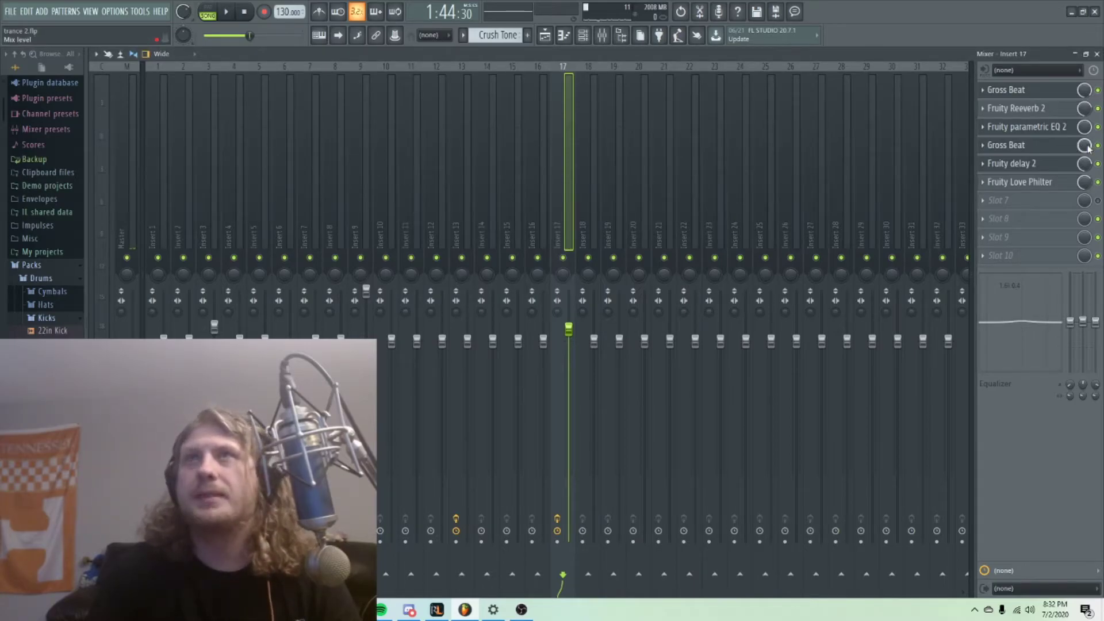
pyautogui.press('space')
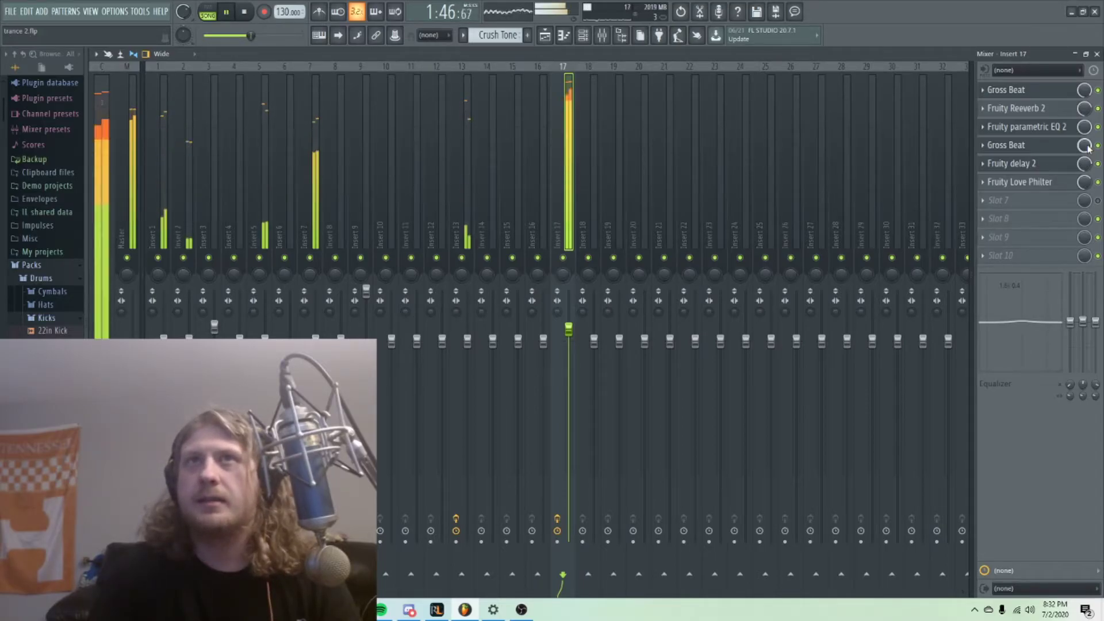
pyautogui.press('space')
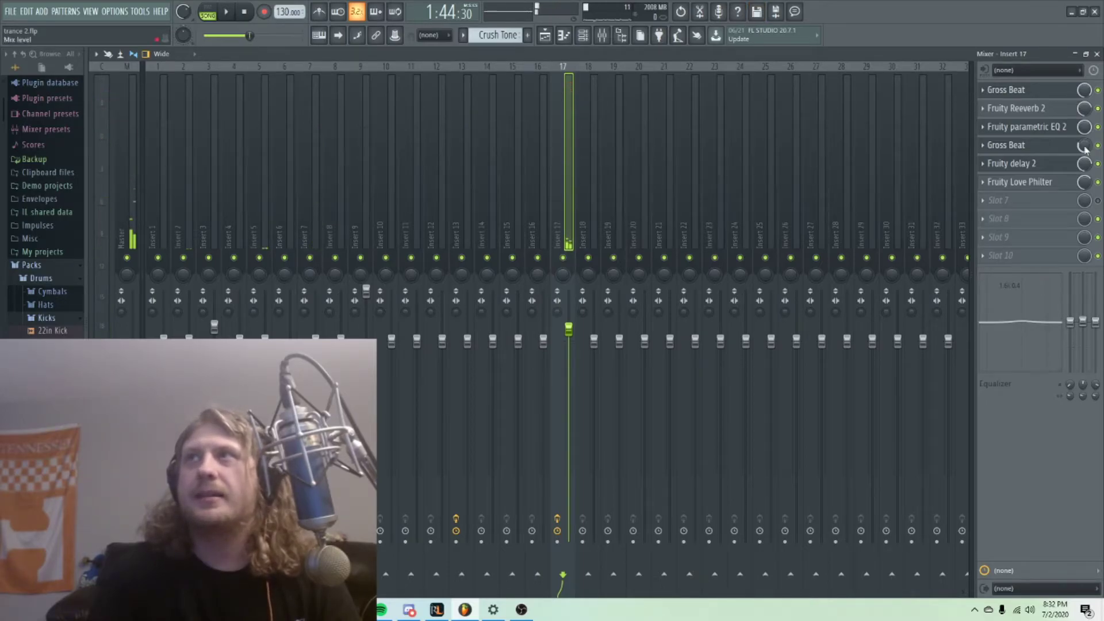
# Set the second Gross Beat's mix level to about 41% and fine-tune the Fruity Love Philter mix level while the track plays.
pyautogui.press('space')
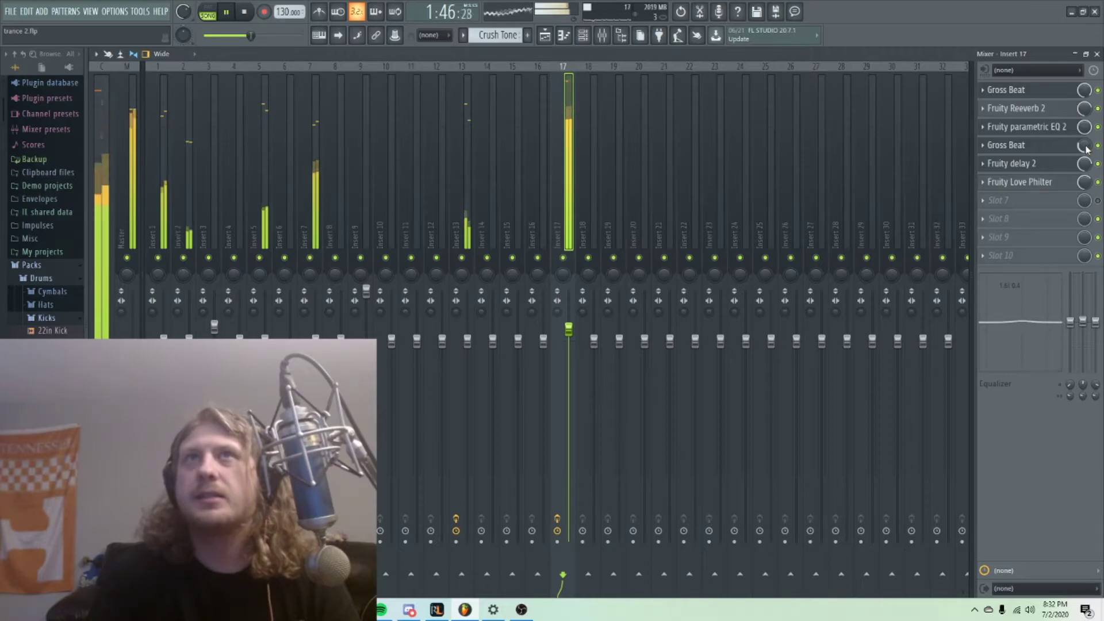
pyautogui.moveTo(1084, 147); pyautogui.dragTo(1084, 138)
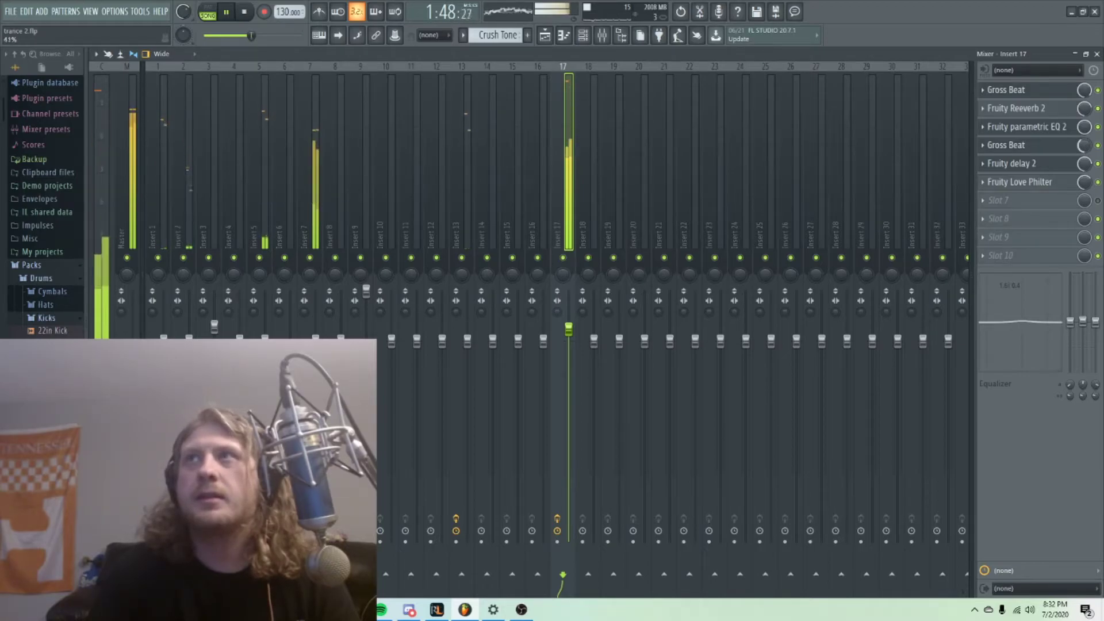
pyautogui.moveTo(1085, 184); pyautogui.dragTo(1084, 189)
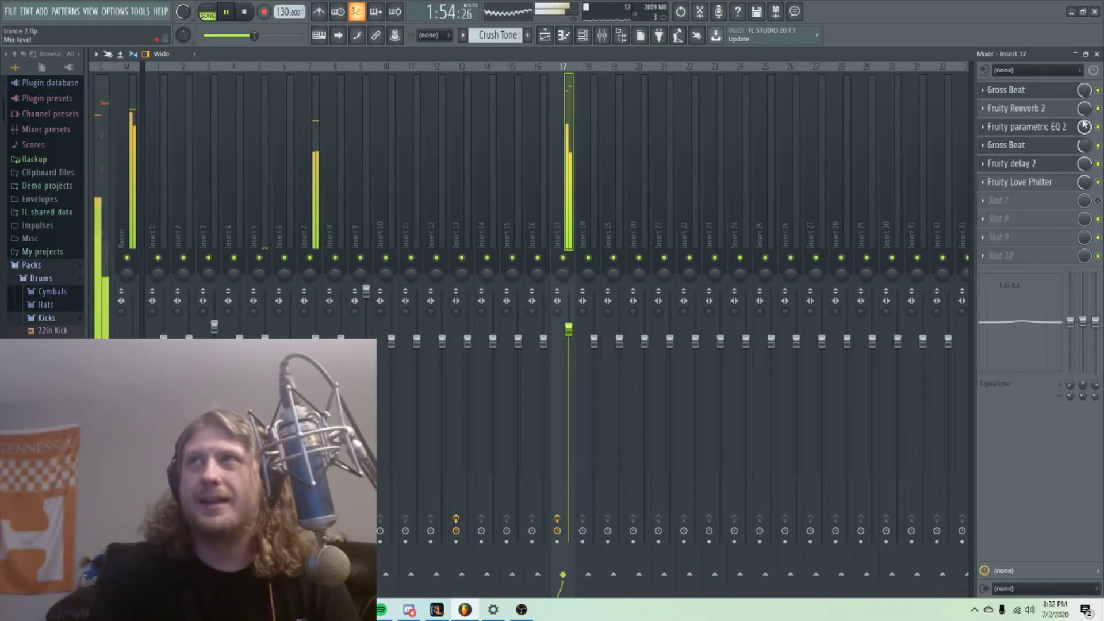
# In the playlist, set the playback start to bar 57, just before the first High Vocal 2 clip, and test playback from there.
pyautogui.click(544, 35)
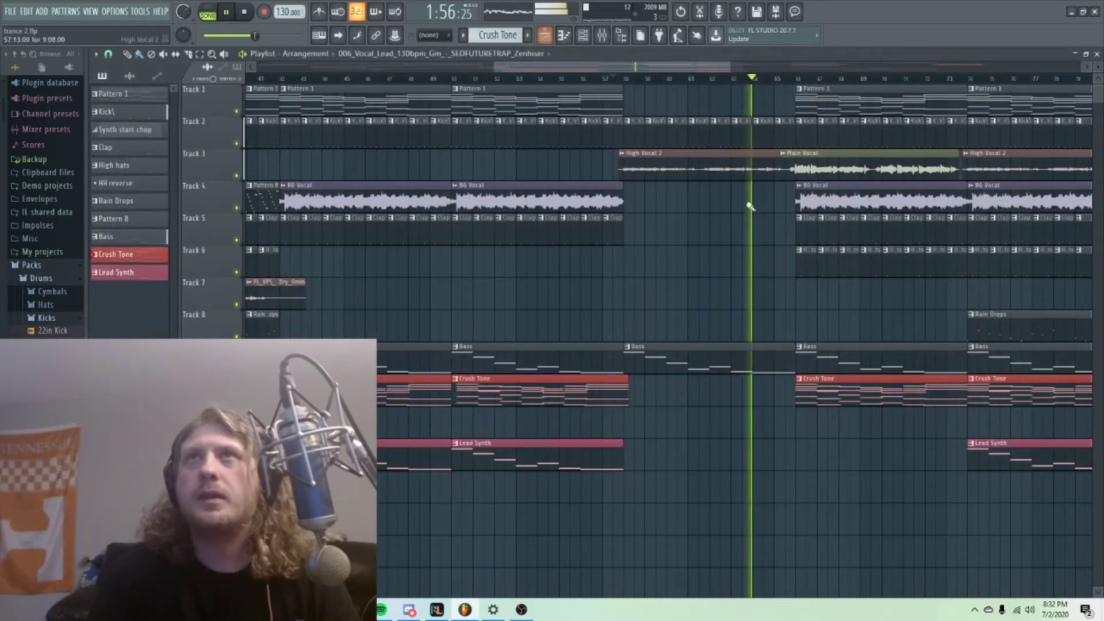
pyautogui.scroll(-6, 760, 234)
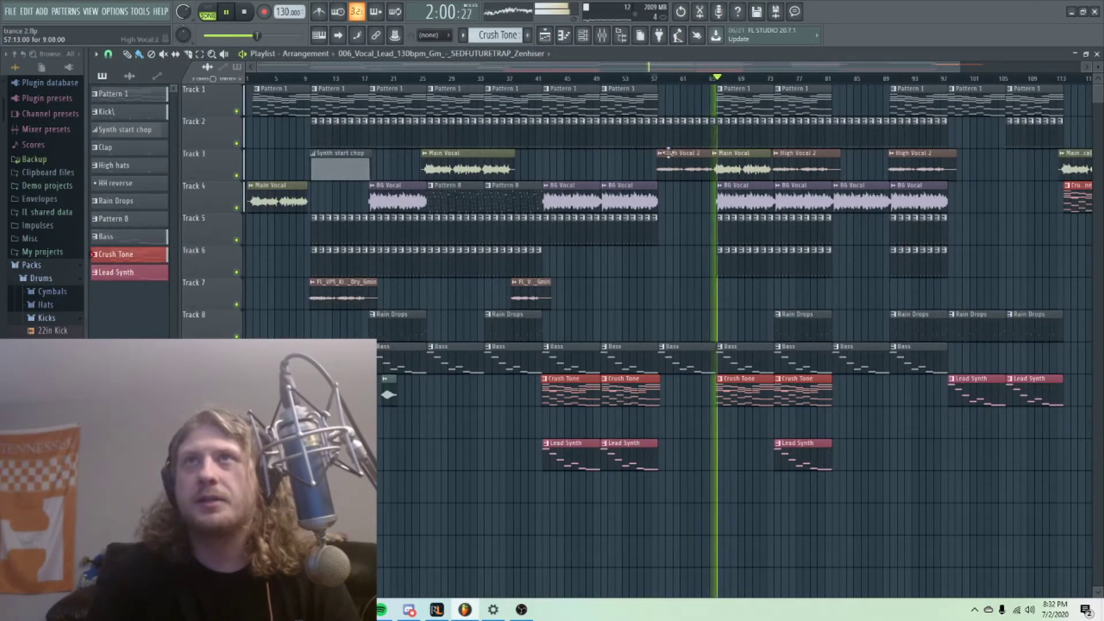
pyautogui.click(646, 79)
pyautogui.press('space')
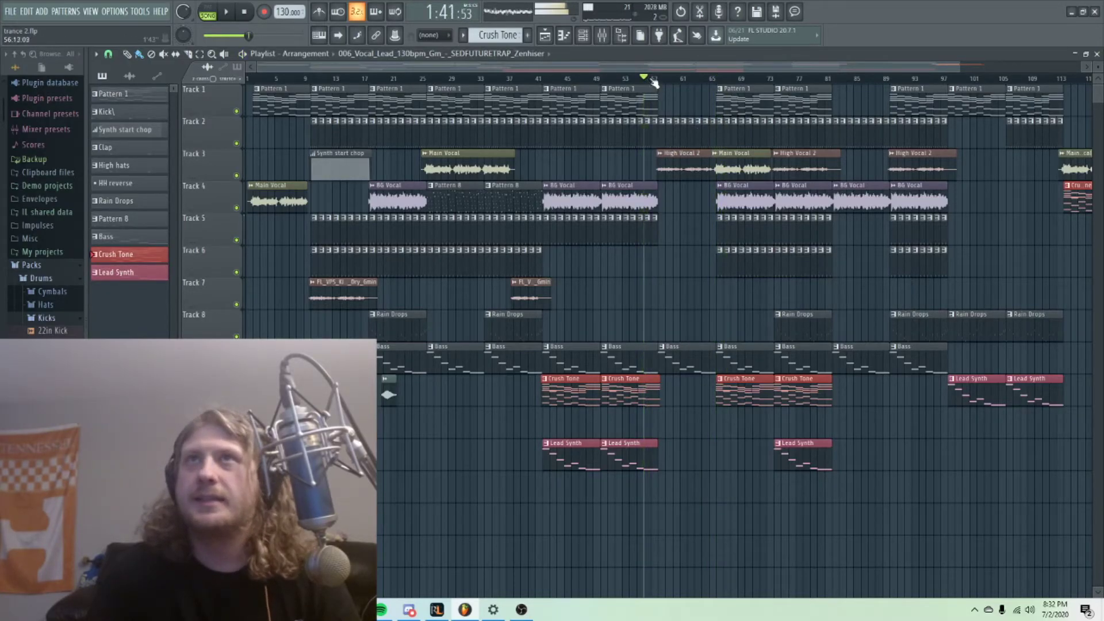
pyautogui.click(653, 80)
pyautogui.click(658, 79)
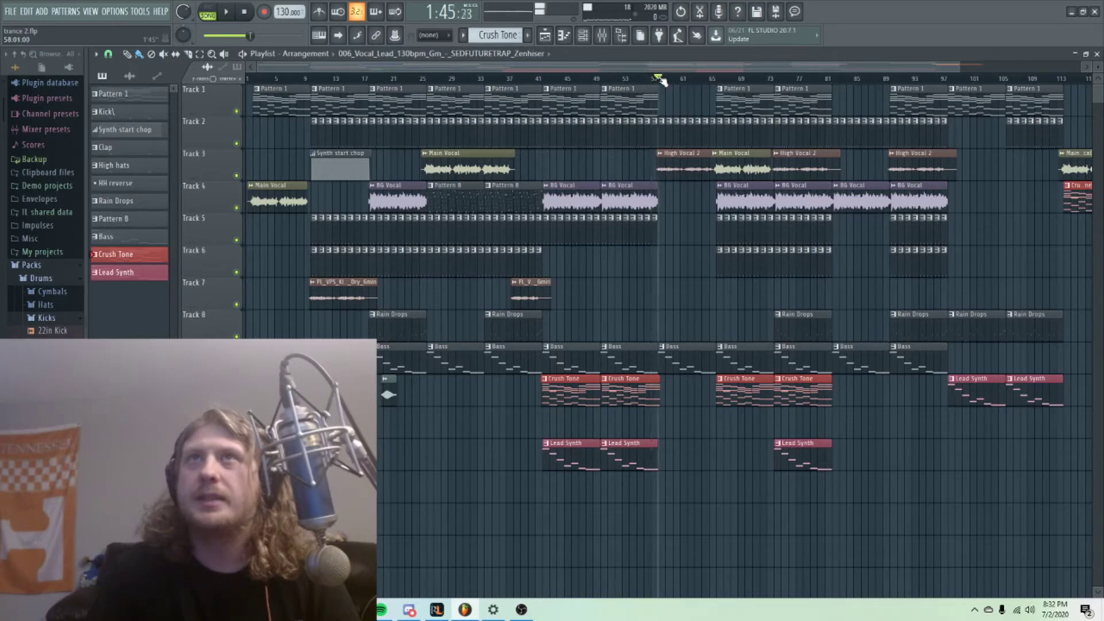
pyautogui.click(651, 80)
pyautogui.press('space')
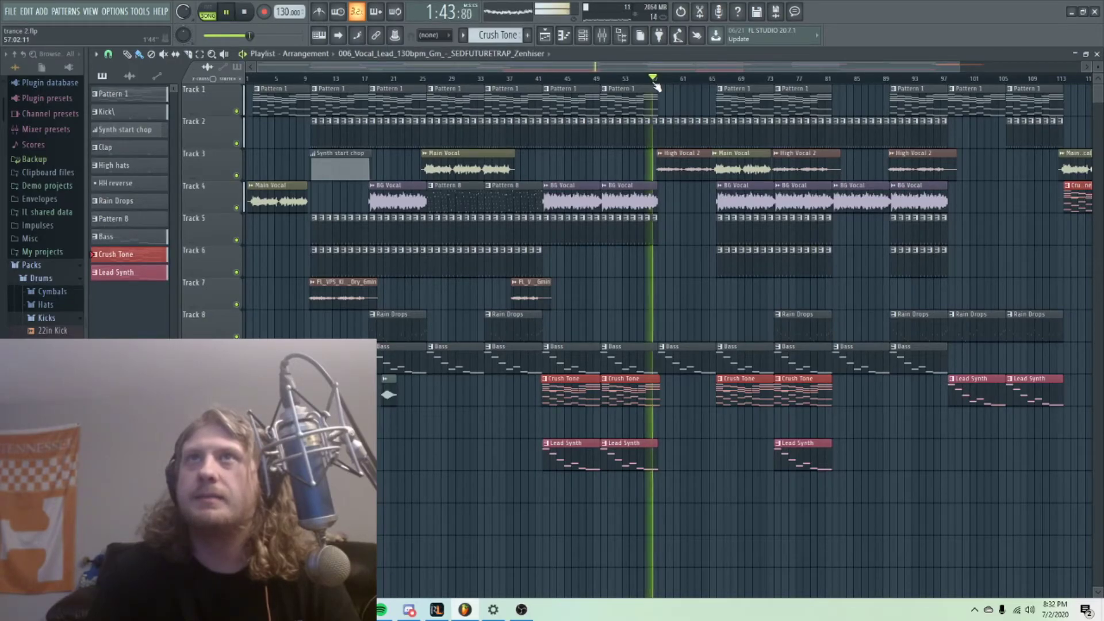
pyautogui.press('space')
# Inspect the first Gross Beat on mixer Insert 17 and bypass all the other effects so only it stays active.
pyautogui.click(601, 36)
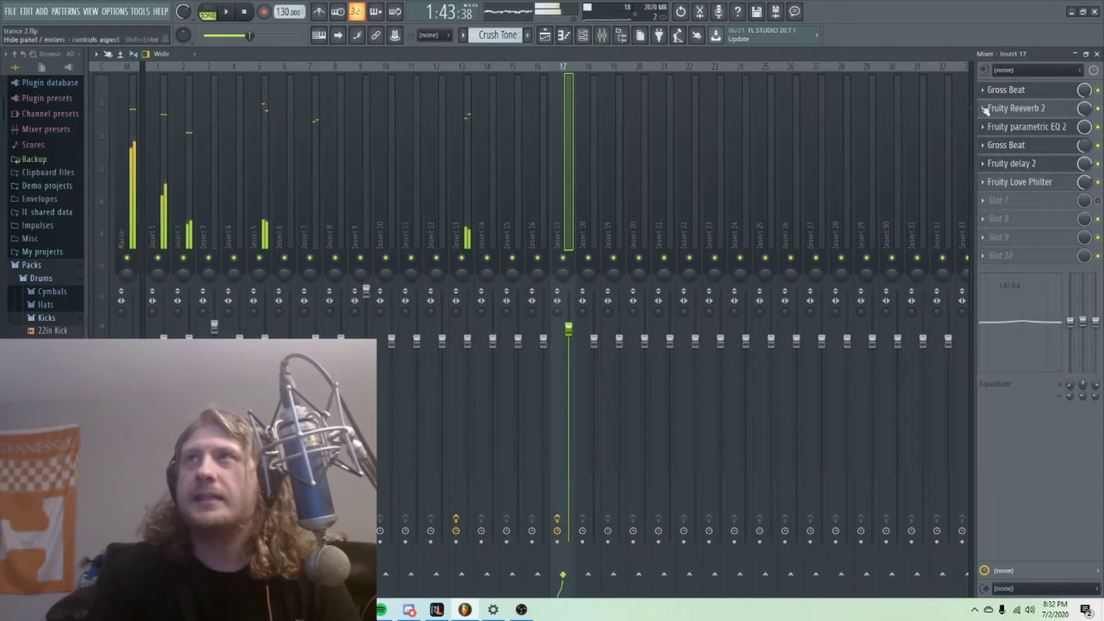
pyautogui.click(1026, 98)
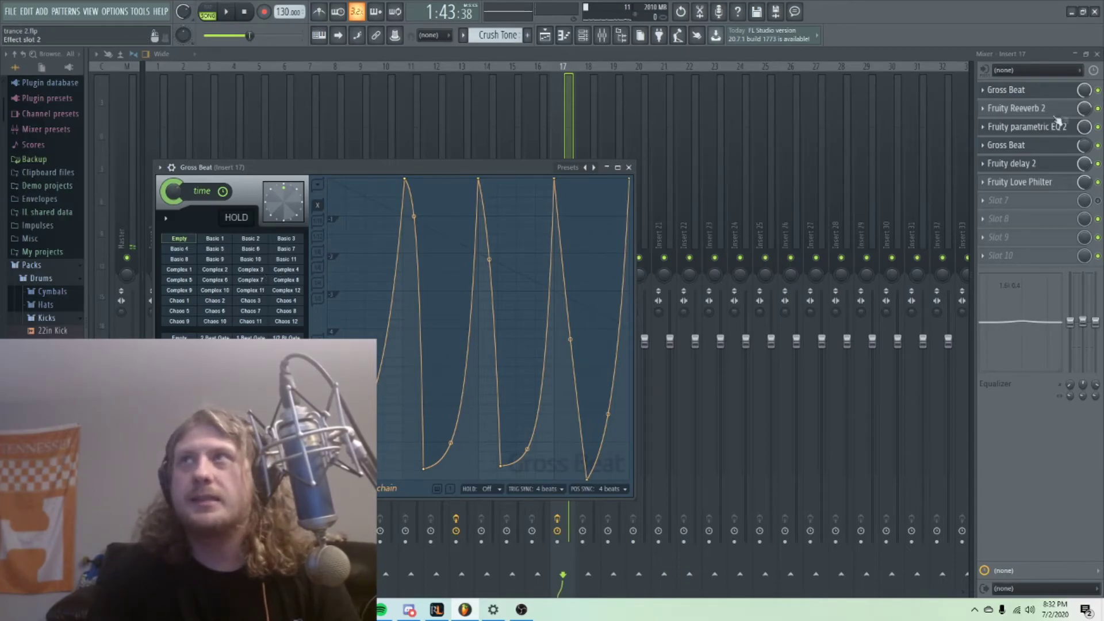
pyautogui.click(1097, 108)
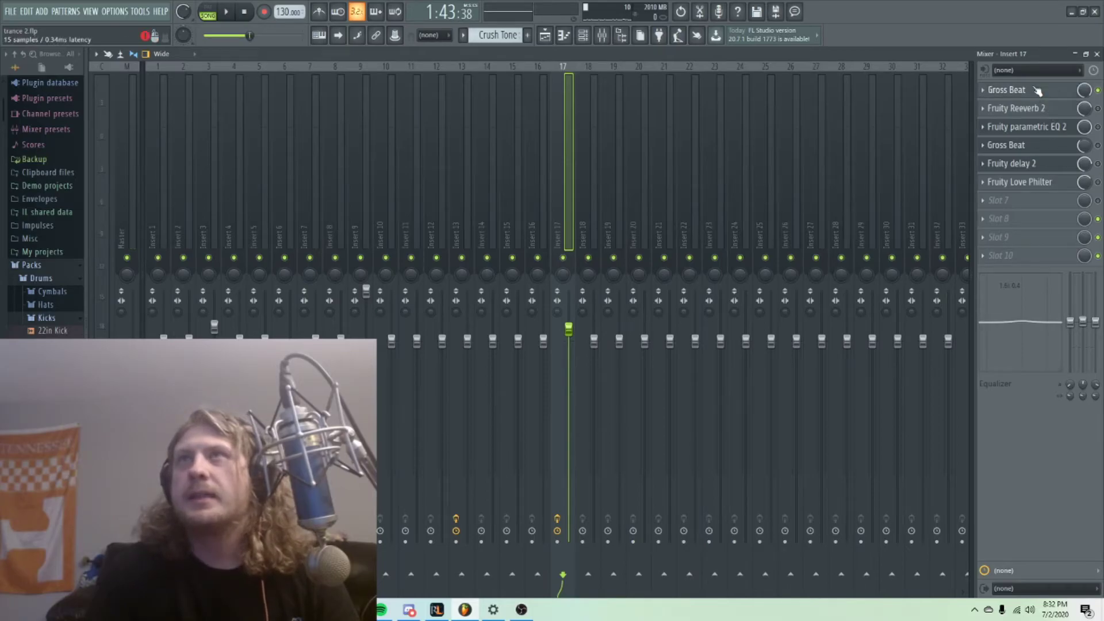
# Audition the Basic 5, Basic 10 and Complex 11 time envelopes in the first Gross Beat, and restore its Empty time envelope and original volume envelope.
pyautogui.click(1007, 90)
pyautogui.click(220, 251)
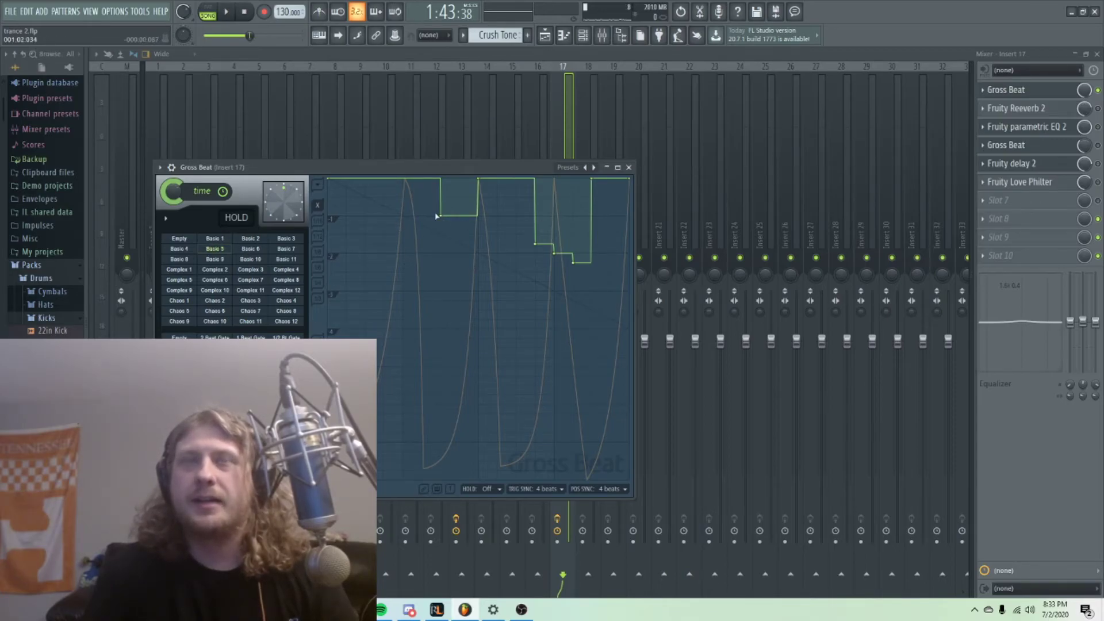
pyautogui.press('space')
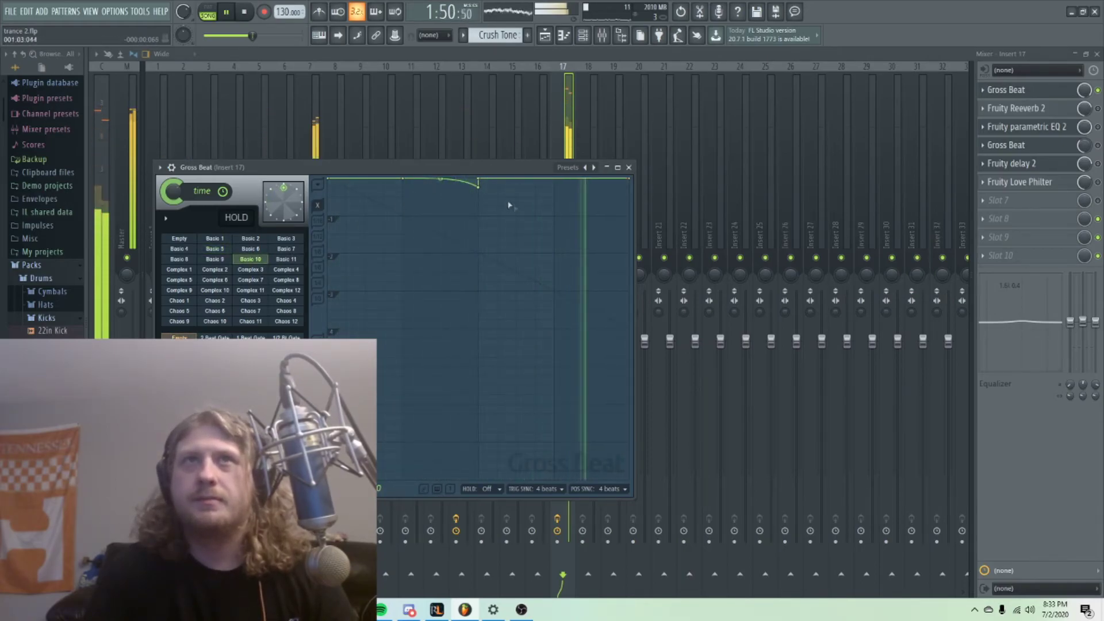
pyautogui.click(264, 290)
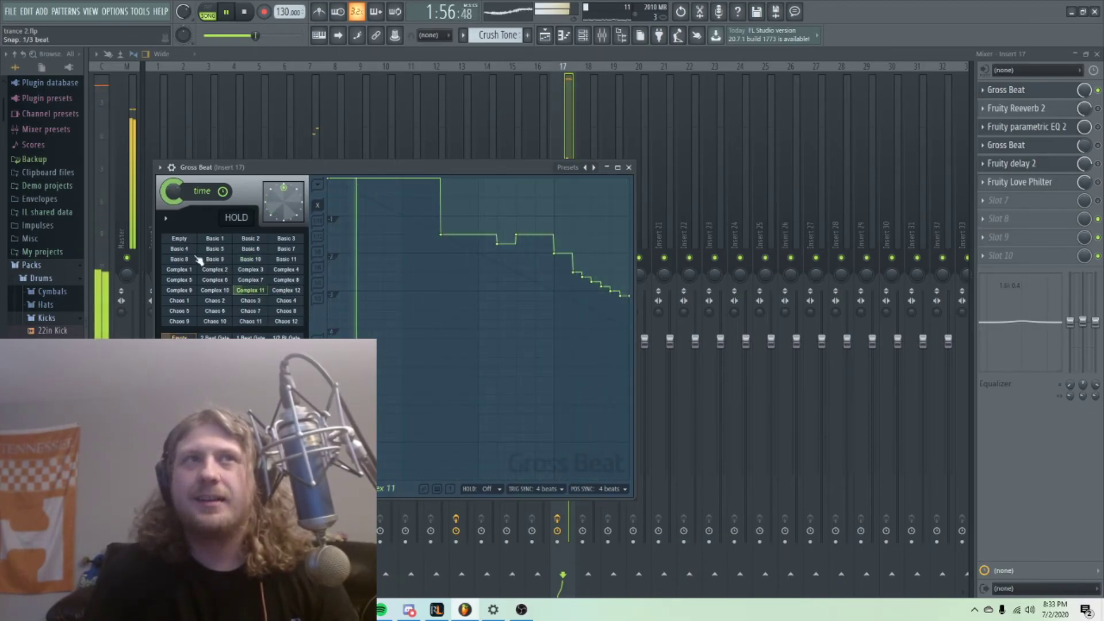
pyautogui.click(180, 238)
pyautogui.press('space')
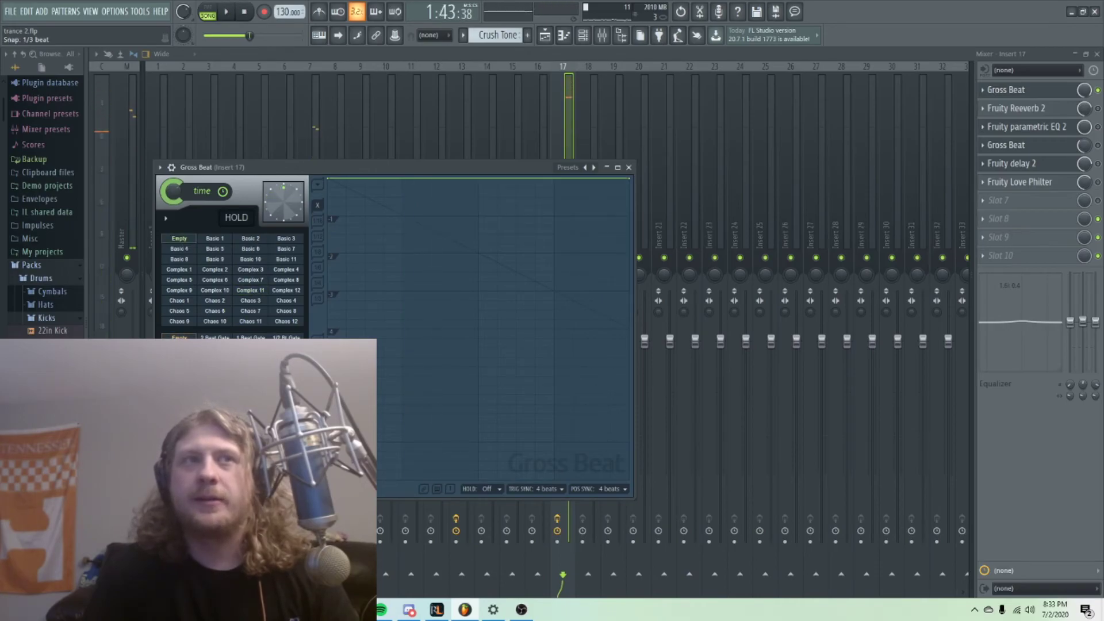
pyautogui.click(251, 368)
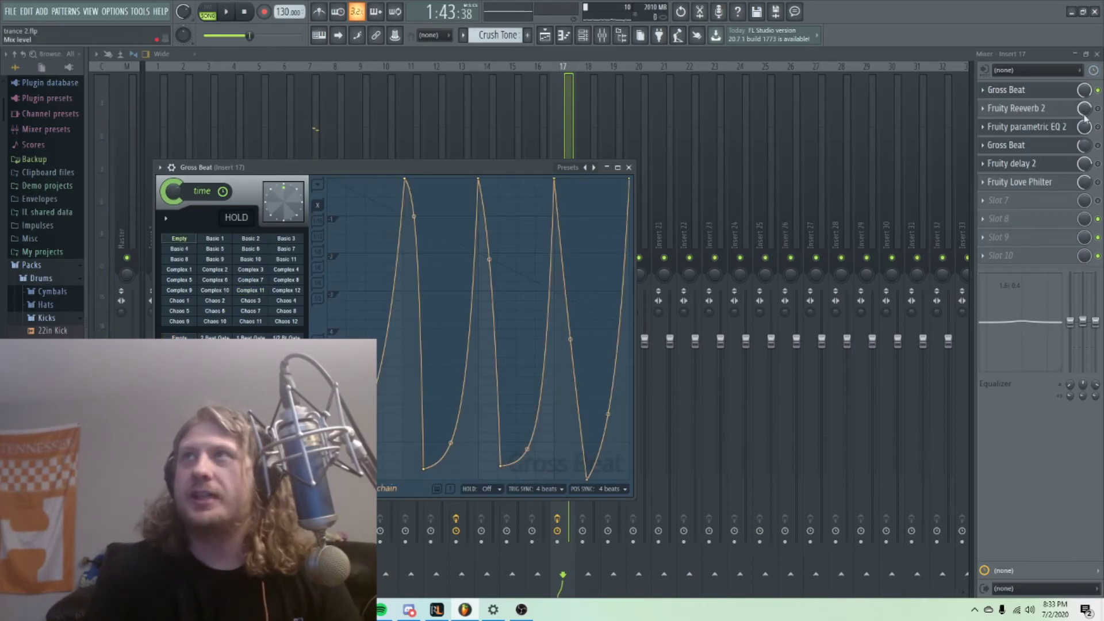
# Review the second Gross Beat's 1/4 Dynamic volume envelope, re-enable all bypassed effects on Insert 17 and play the full chain.
pyautogui.click(1041, 152)
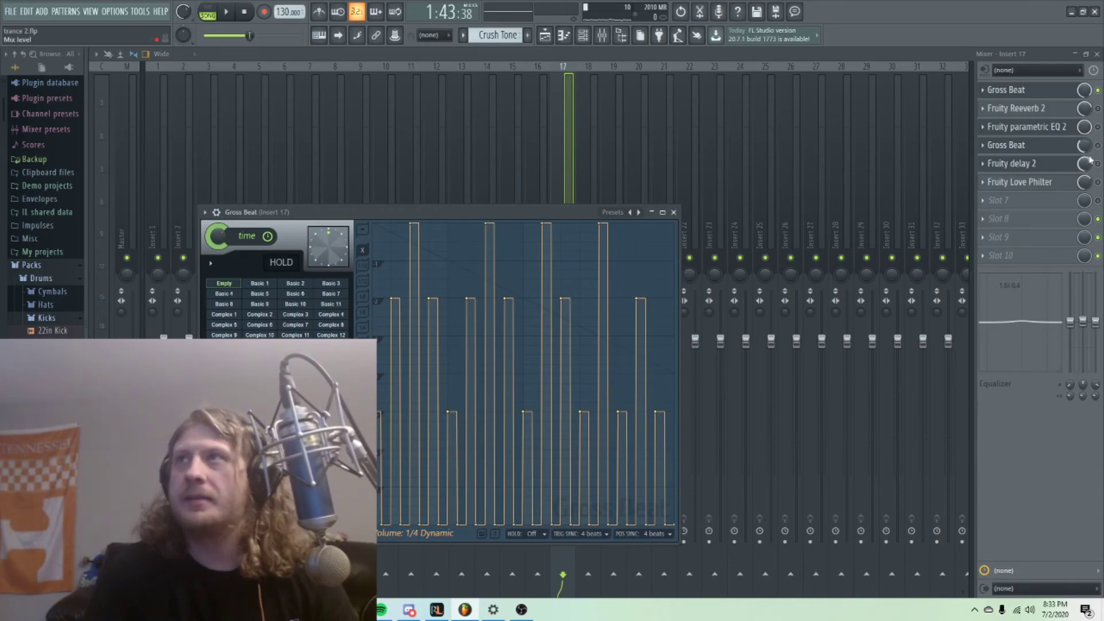
pyautogui.click(1097, 126)
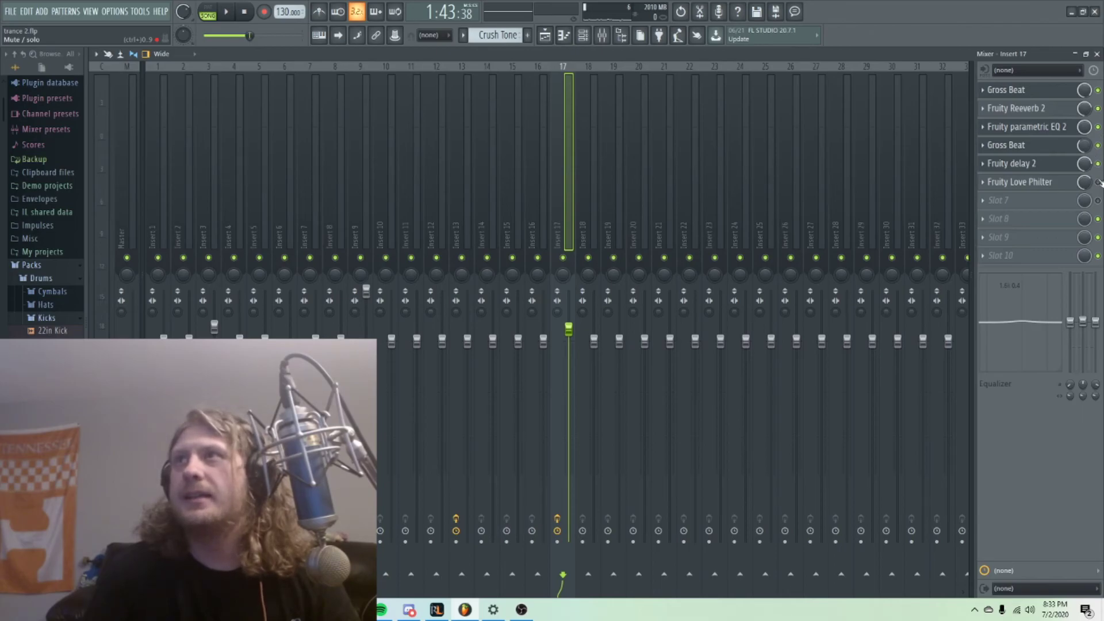
pyautogui.press('space')
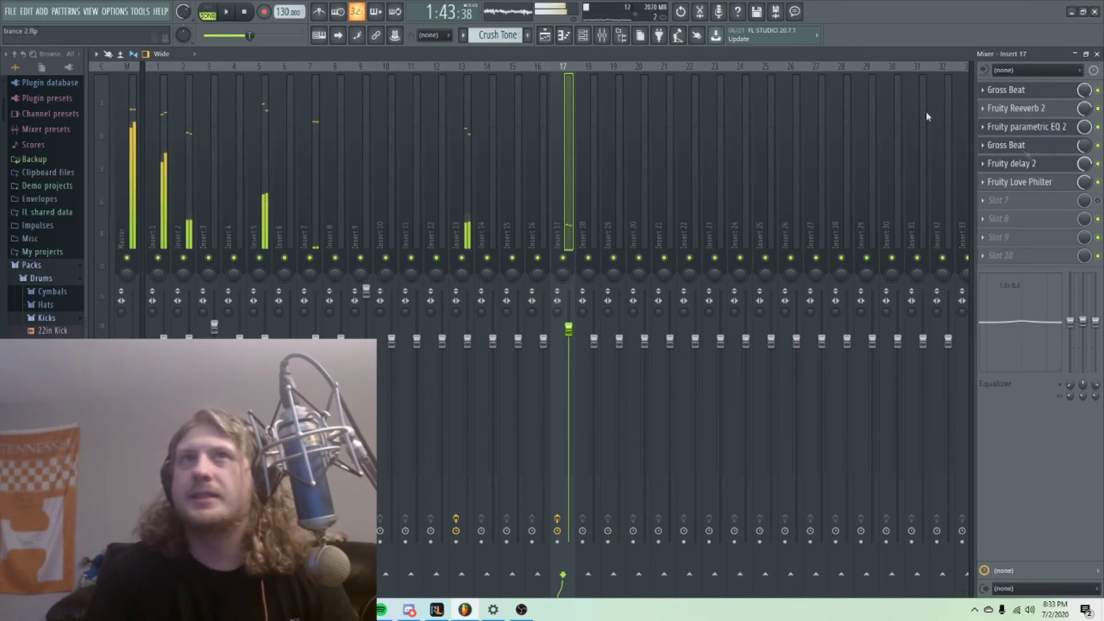
pyautogui.click(522, 609)
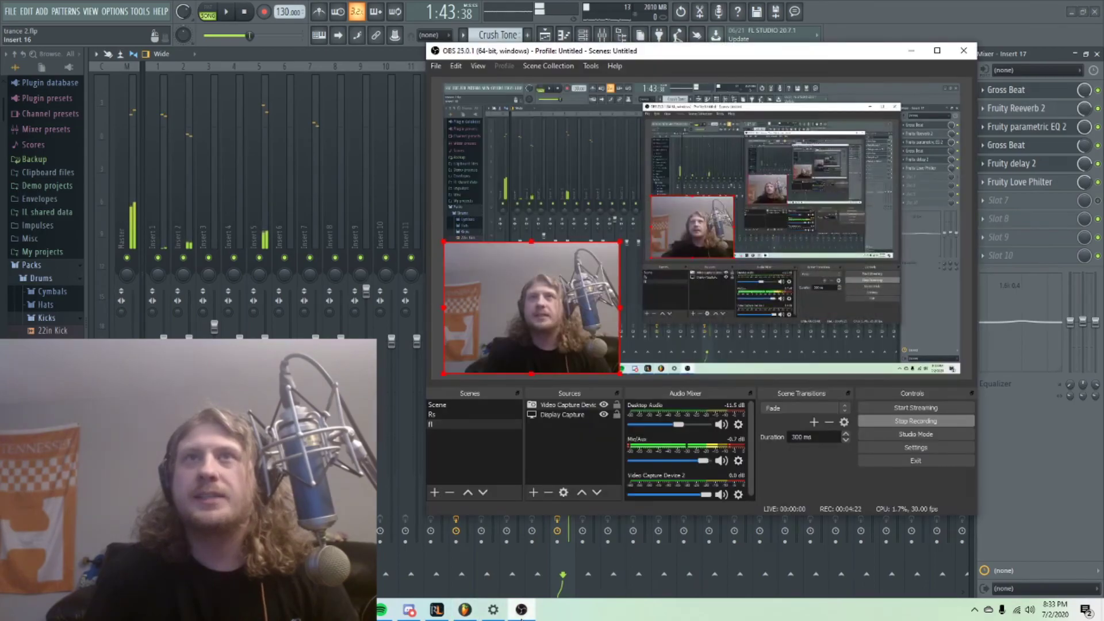